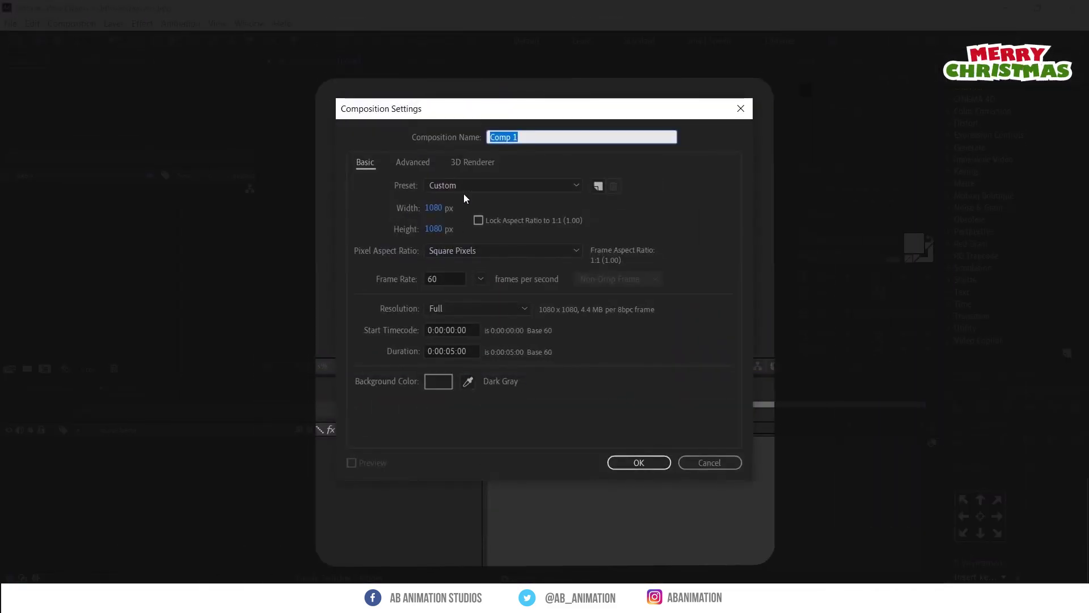
# - Create a composition using the HDTV 1080 25 preset with a five-second duration
pyautogui.click(468, 185)
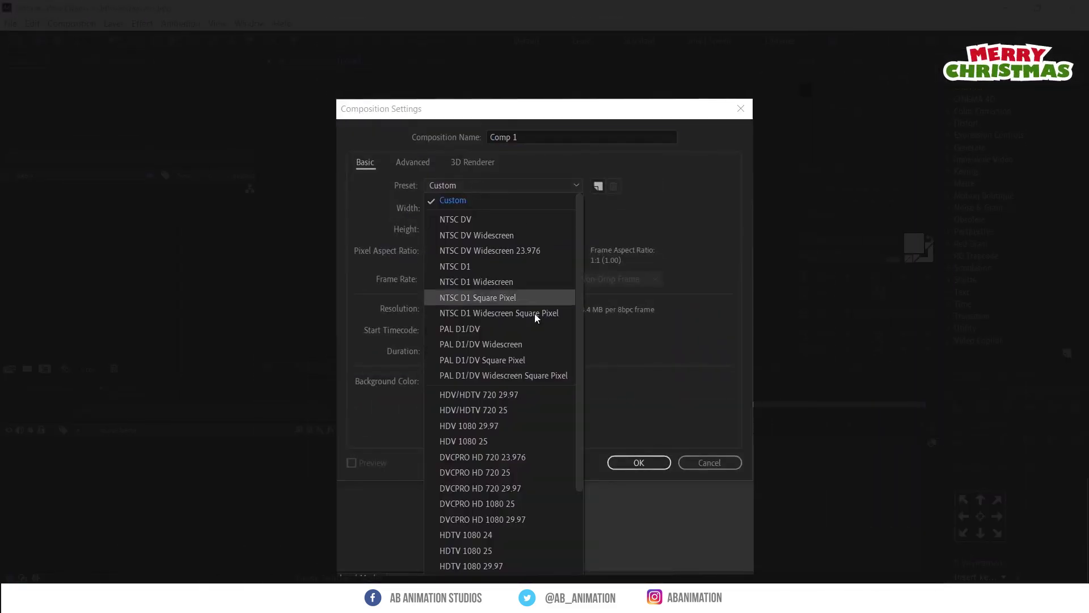
pyautogui.click(476, 565)
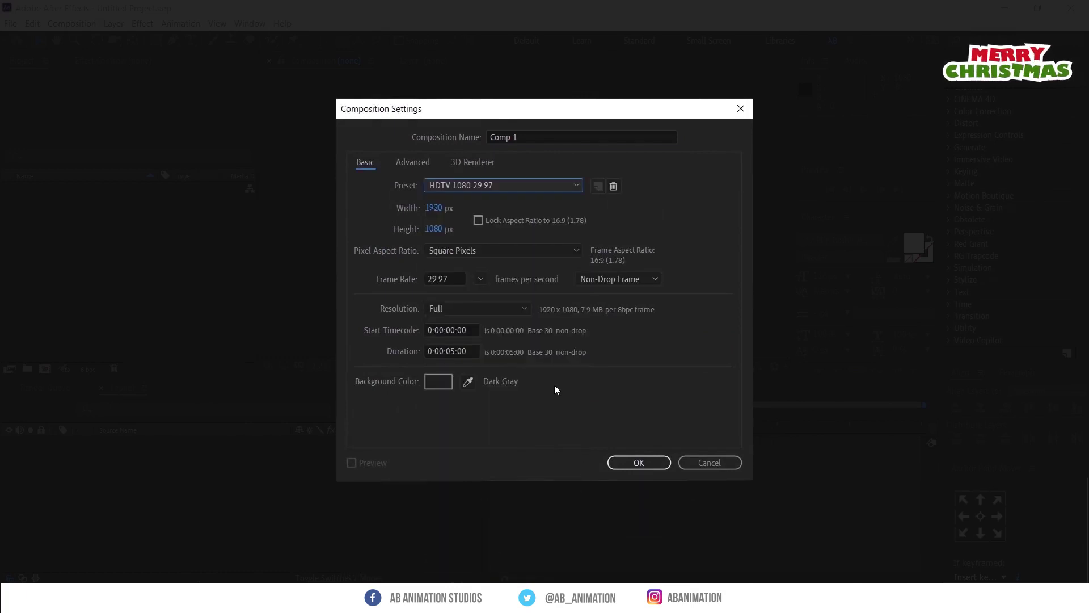
pyautogui.click(485, 182)
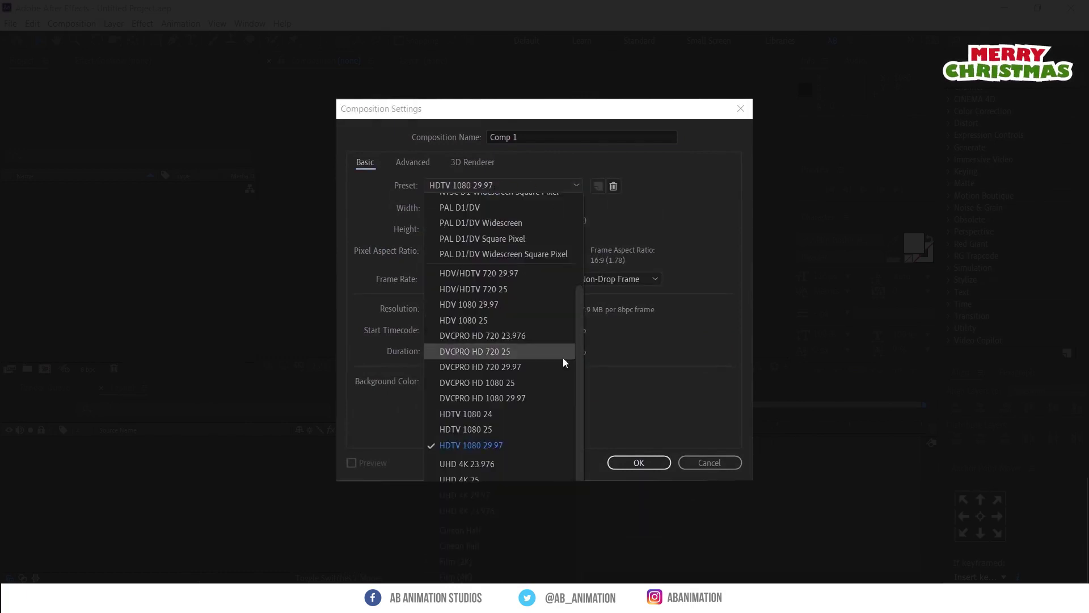
pyautogui.click(494, 429)
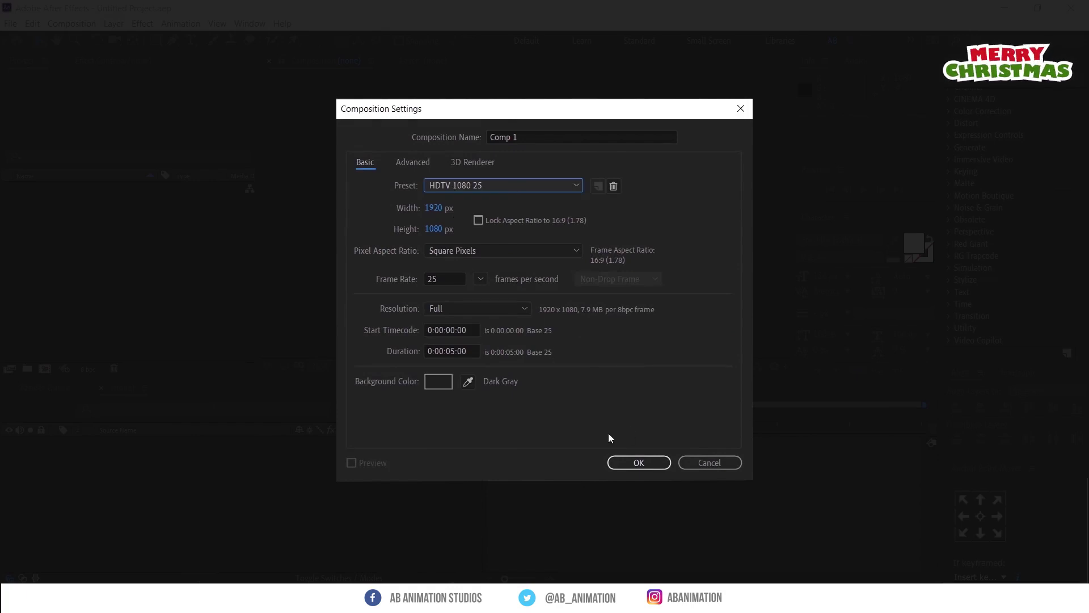
pyautogui.click(637, 462)
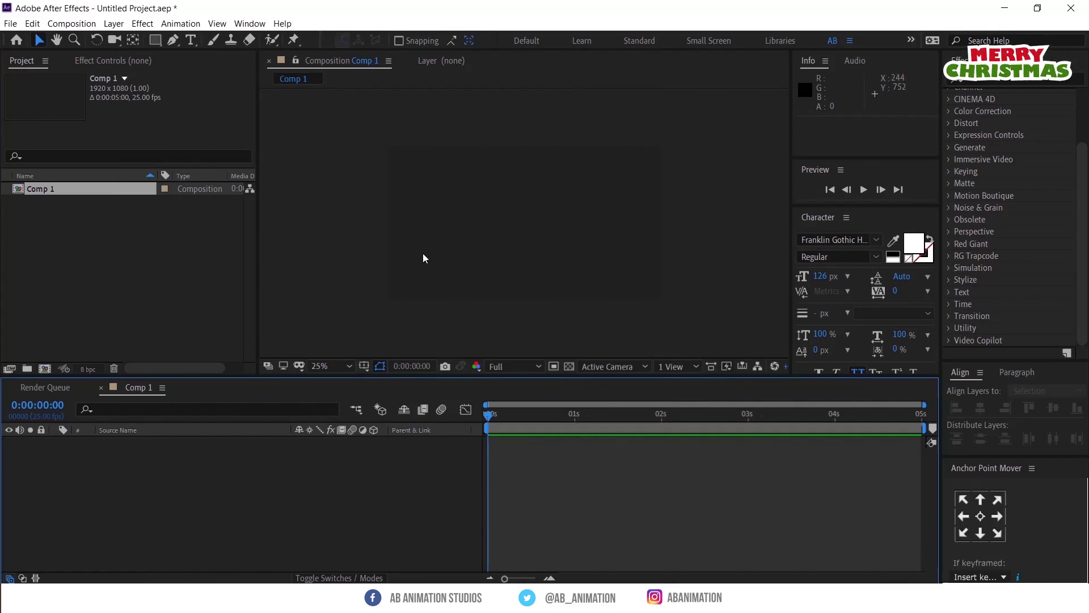
# - Fit the composition in the viewer and add a text layer reading "After"
pyautogui.click(328, 366)
pyautogui.click(329, 114)
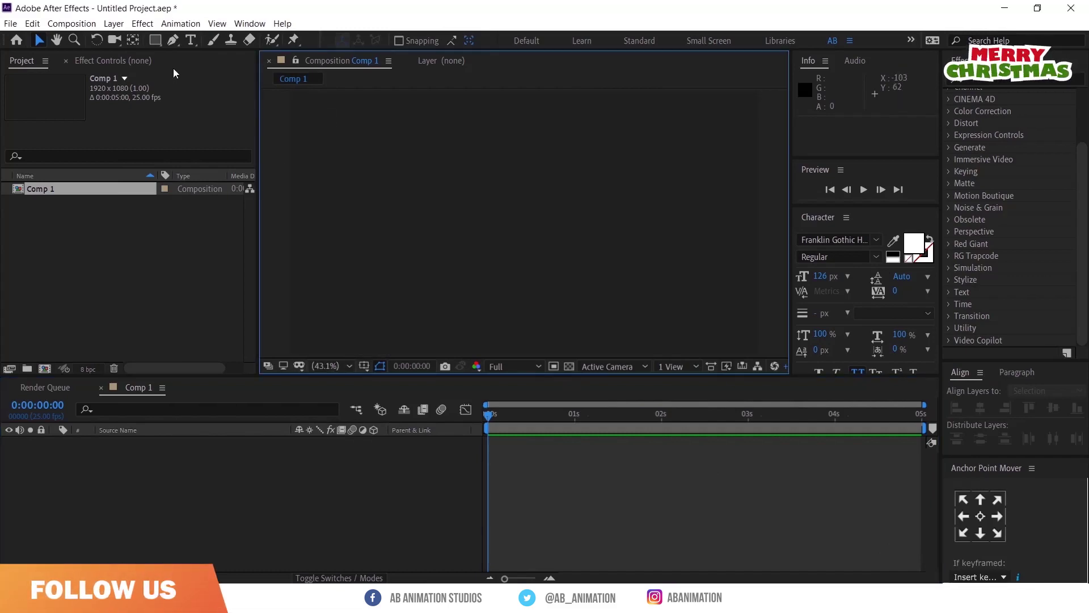
pyautogui.hotkey('ctrl', 't')
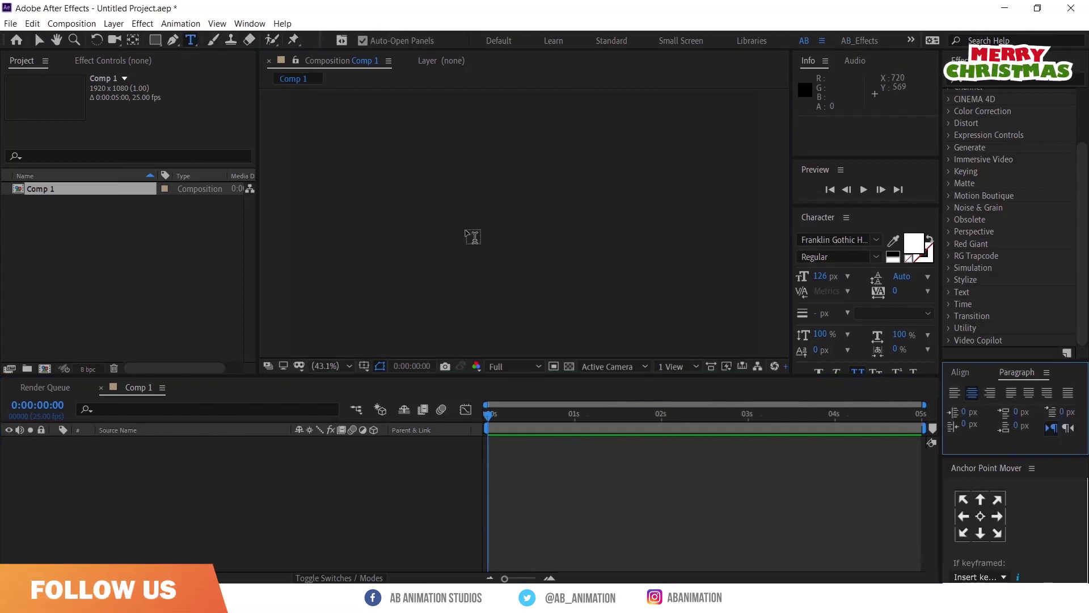
pyautogui.click(467, 237)
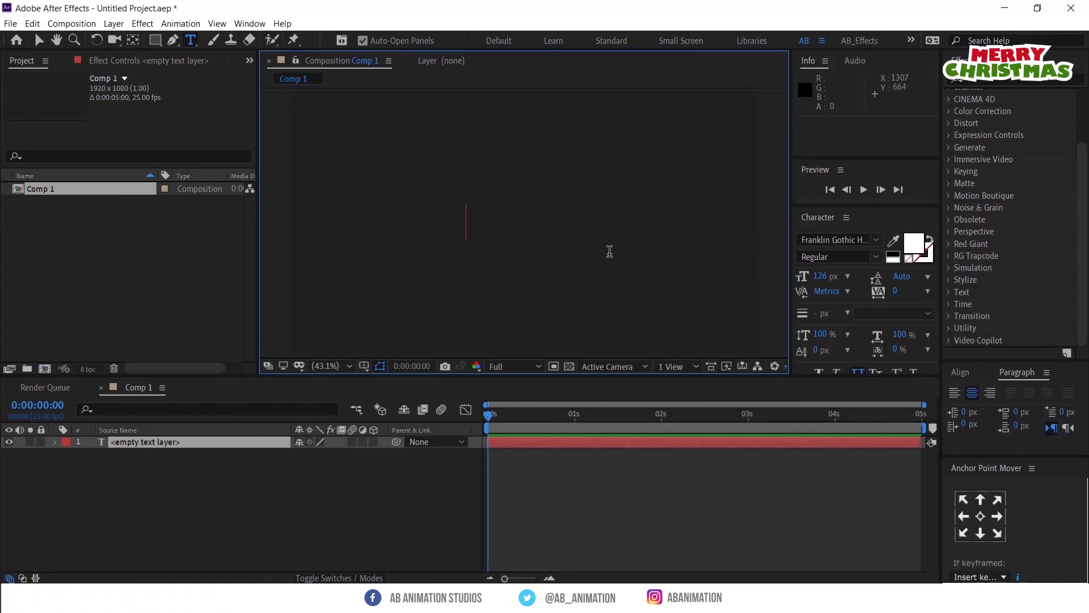
pyautogui.write('After')
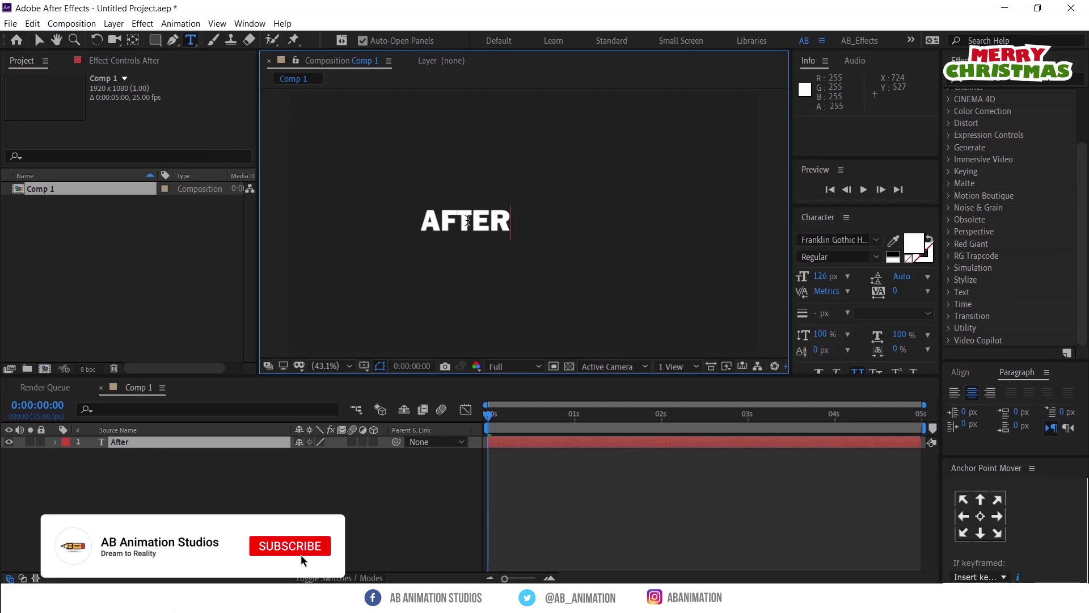
pyautogui.click(36, 43)
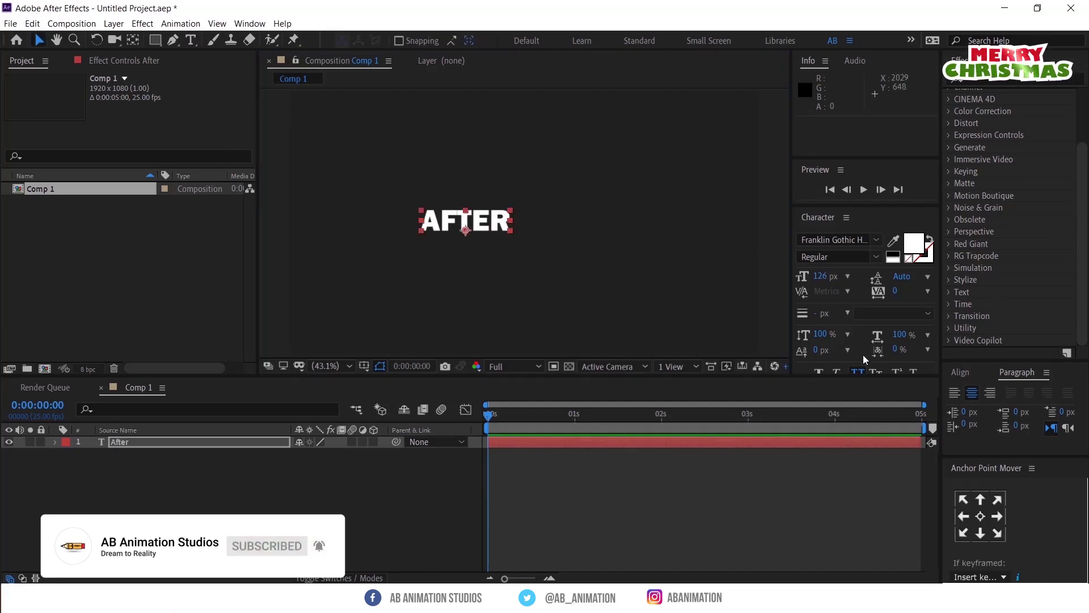
# - Set the text's font size to 183 px and center it horizontally and vertically in the composition
pyautogui.click(960, 372)
pyautogui.click(981, 408)
pyautogui.click(1049, 407)
pyautogui.moveTo(820, 276); pyautogui.dragTo(862, 273)
pyautogui.click(1017, 372)
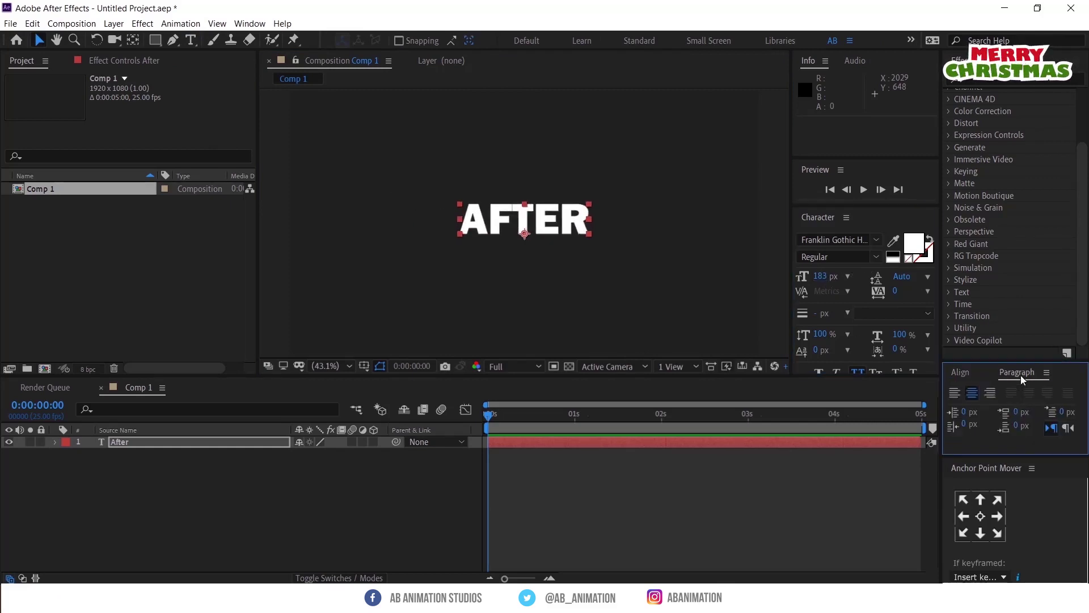
pyautogui.click(965, 375)
pyautogui.click(1047, 412)
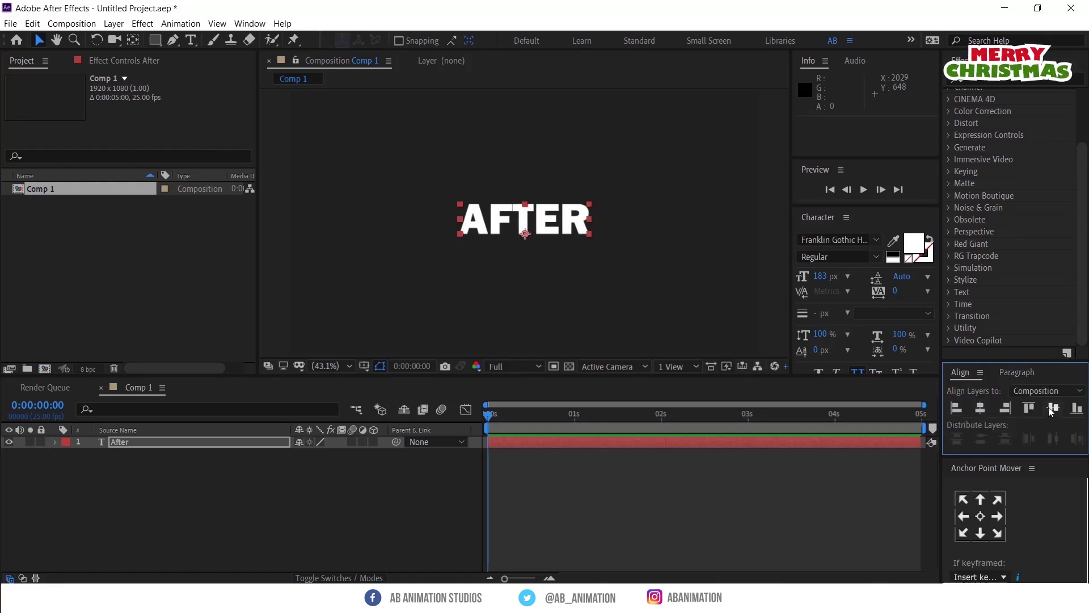
pyautogui.click(587, 462)
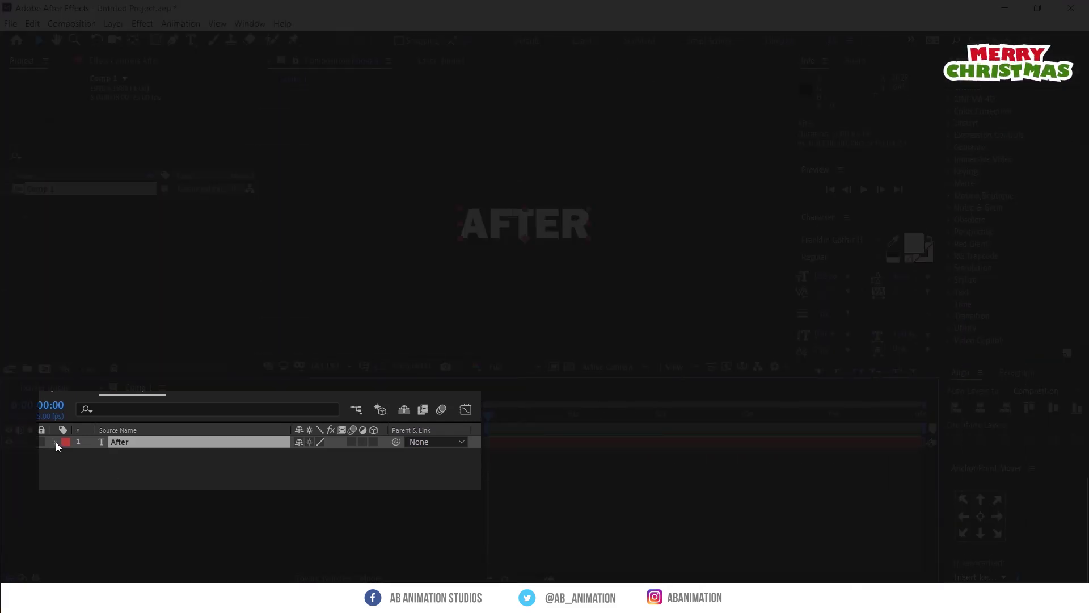
# - Add an Opacity animator to the text layer and set its opacity to 0%
pyautogui.click(55, 442)
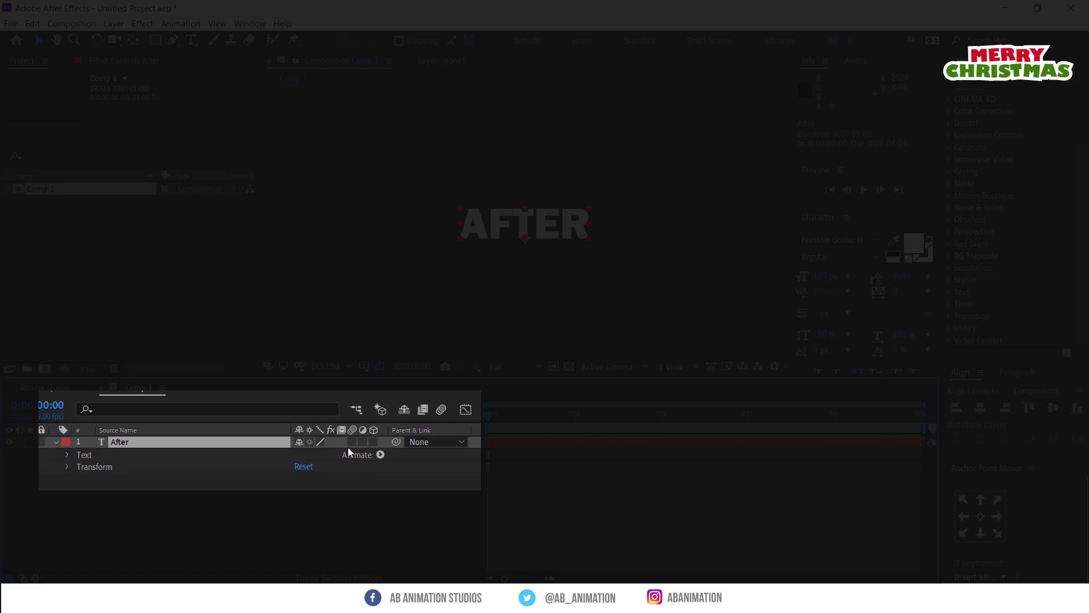
pyautogui.click(382, 455)
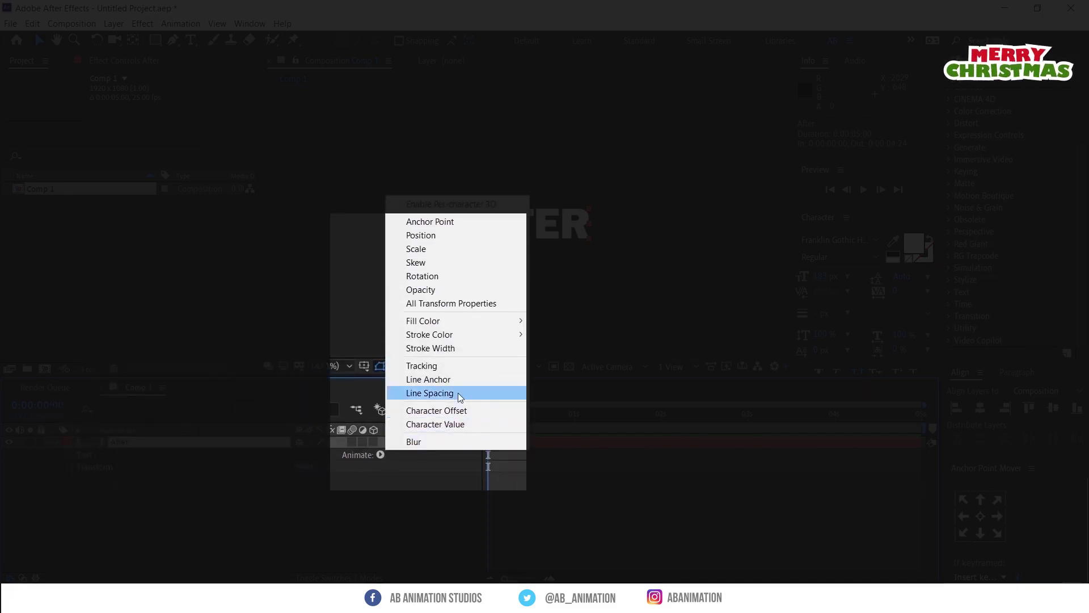
pyautogui.click(461, 284)
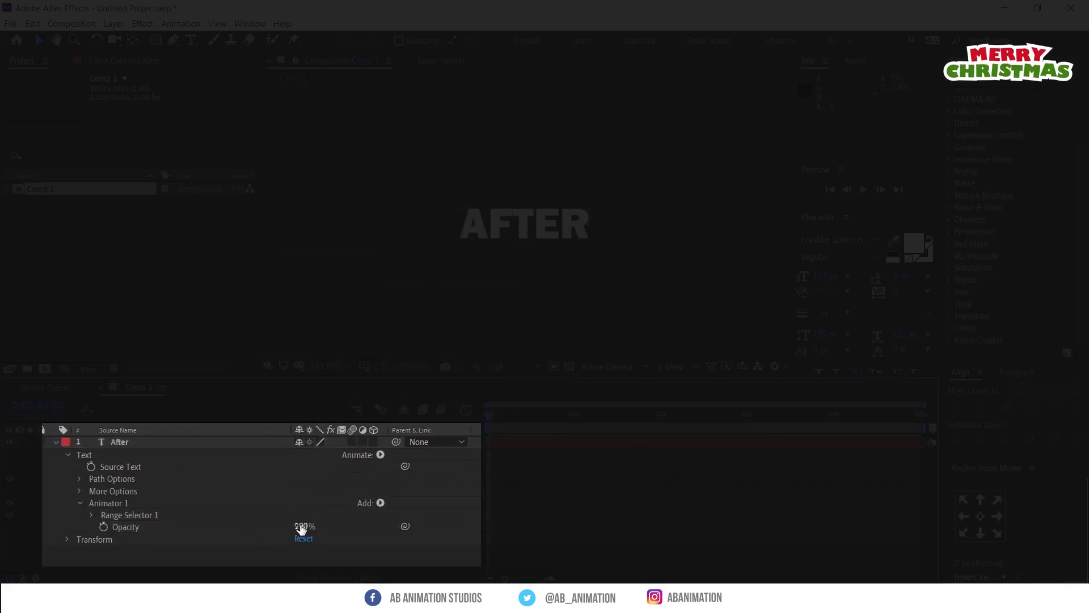
pyautogui.moveTo(301, 527); pyautogui.dragTo(226, 526)
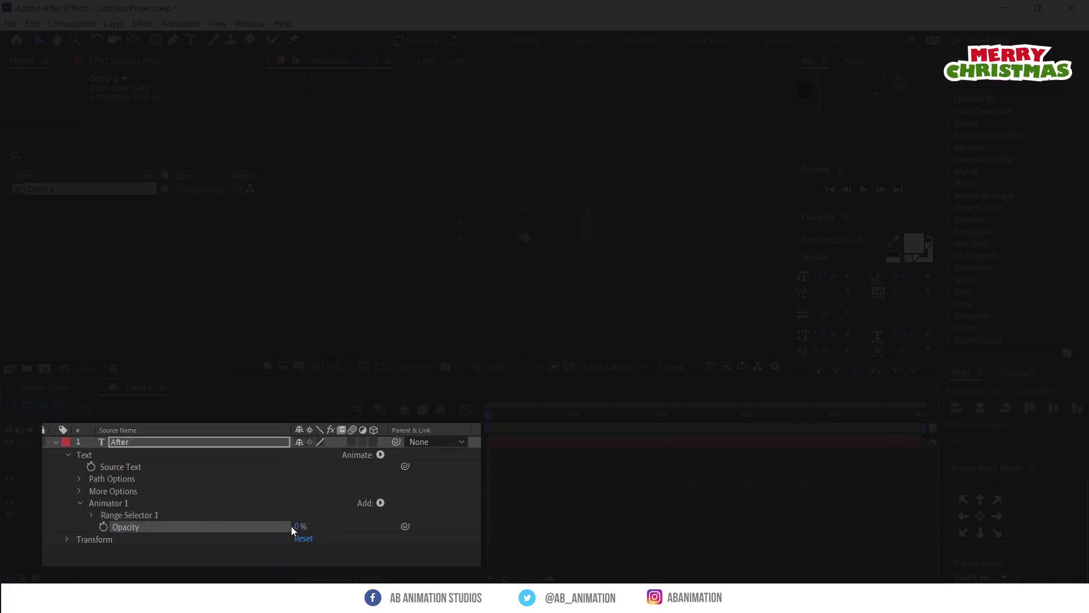
# - Turn on Randomize Order in the advanced options of the opacity animator's range selector
pyautogui.click(92, 514)
pyautogui.scroll(-1, 135, 505)
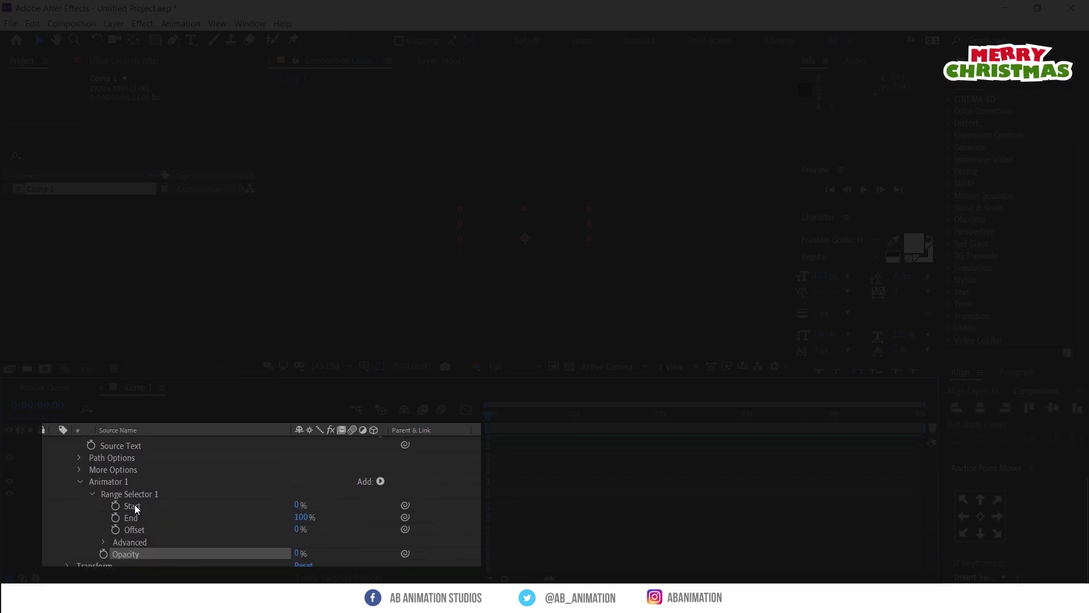
pyautogui.click(104, 542)
pyautogui.scroll(-1, 169, 505)
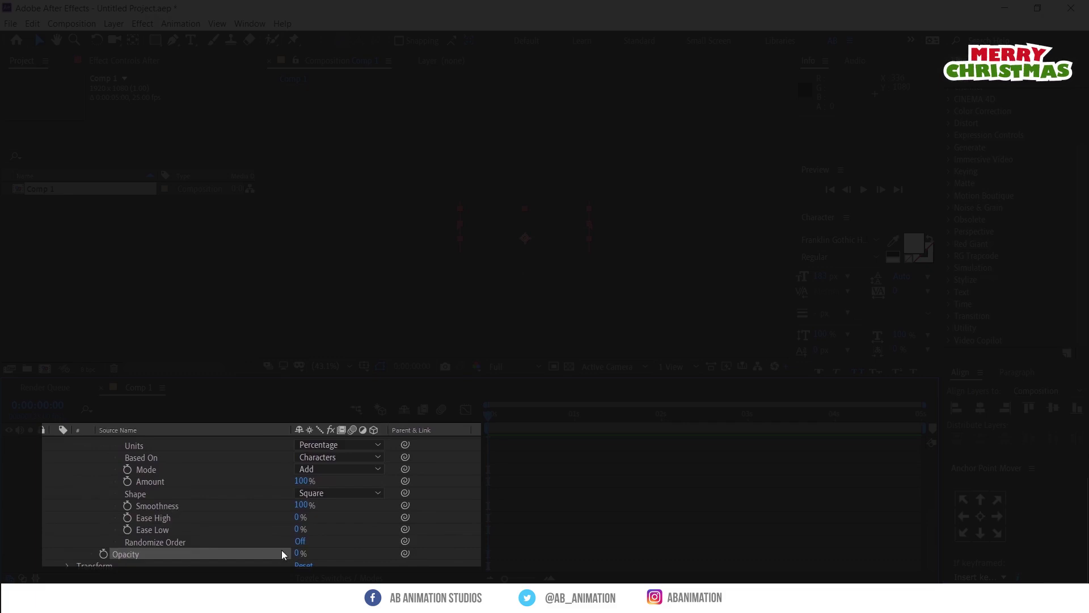
pyautogui.click(196, 505)
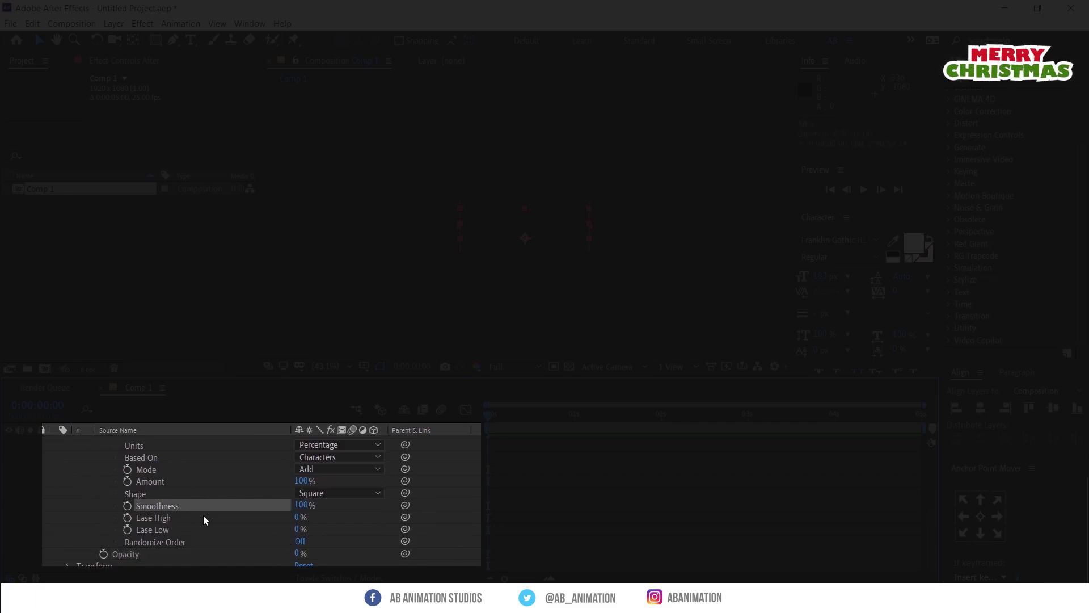
pyautogui.click(222, 540)
pyautogui.click(297, 541)
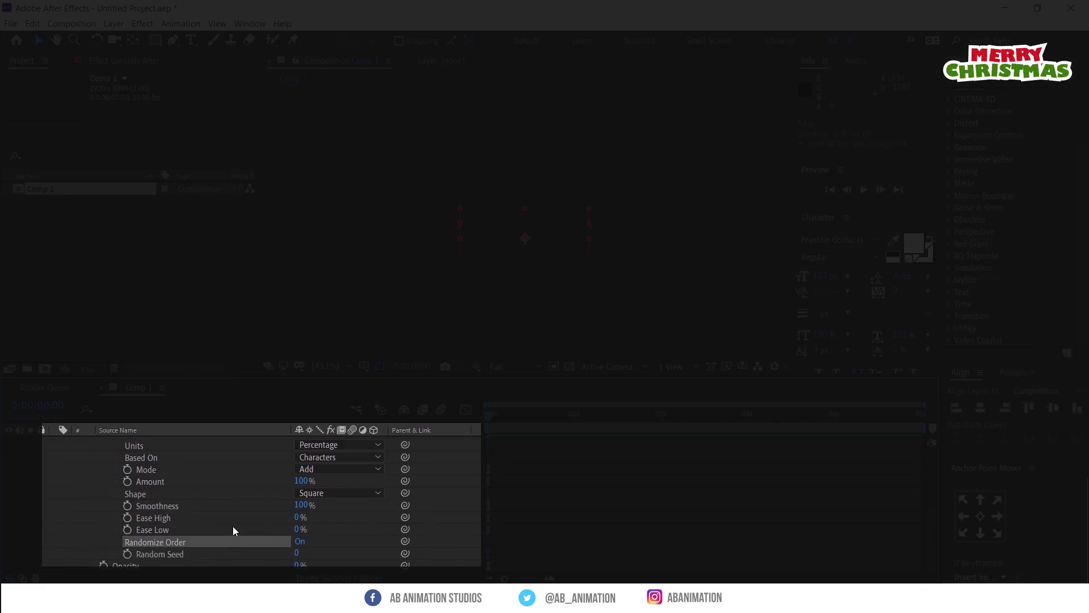
# - Add an expression to the range selector's Random Seed that multiplies time, beginning with "time*"
pyautogui.scroll(-1, 194, 535)
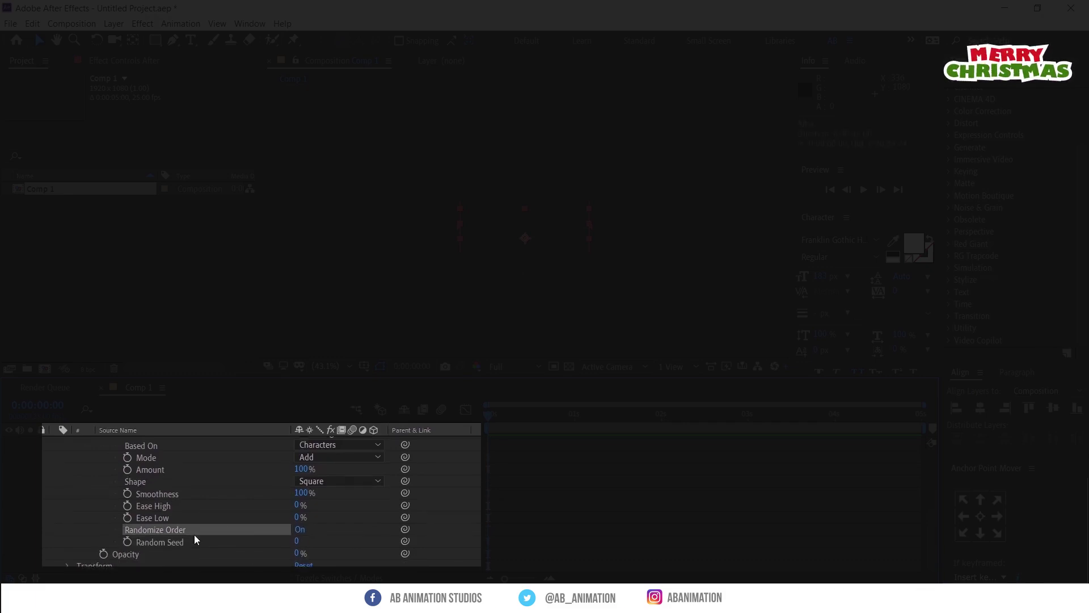
pyautogui.keyDown('alt'); pyautogui.click(127, 541); pyautogui.keyUp('alt')
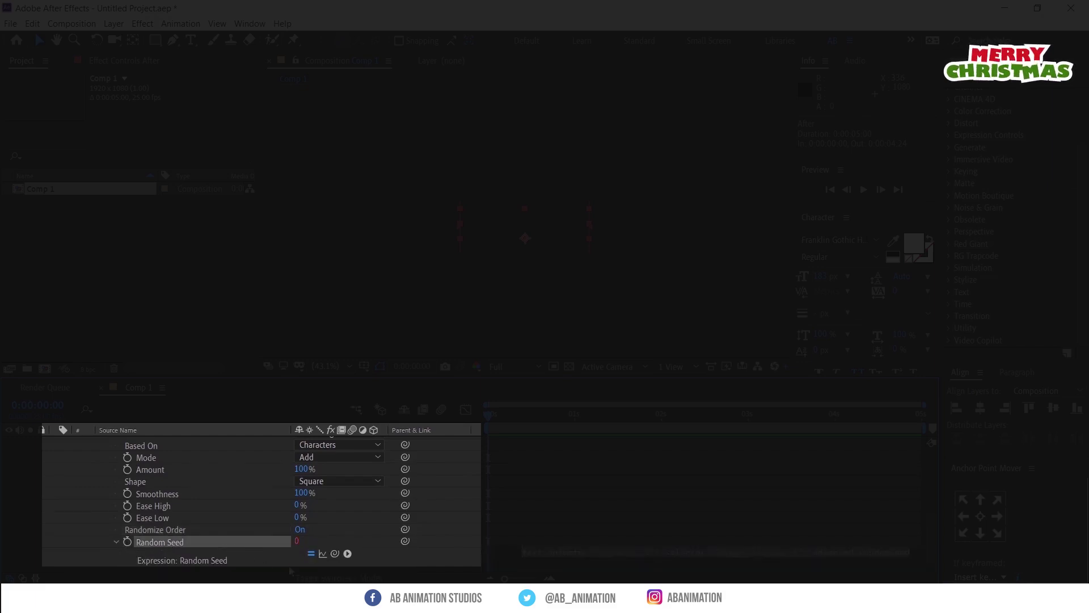
pyautogui.click(529, 523)
pyautogui.write('time')
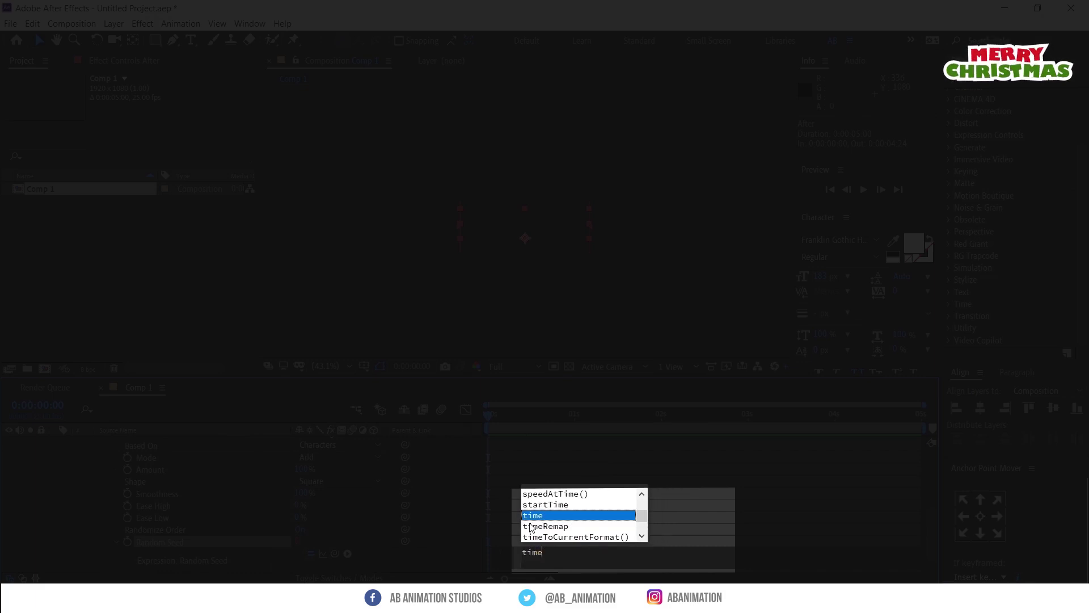
pyautogui.write('*')
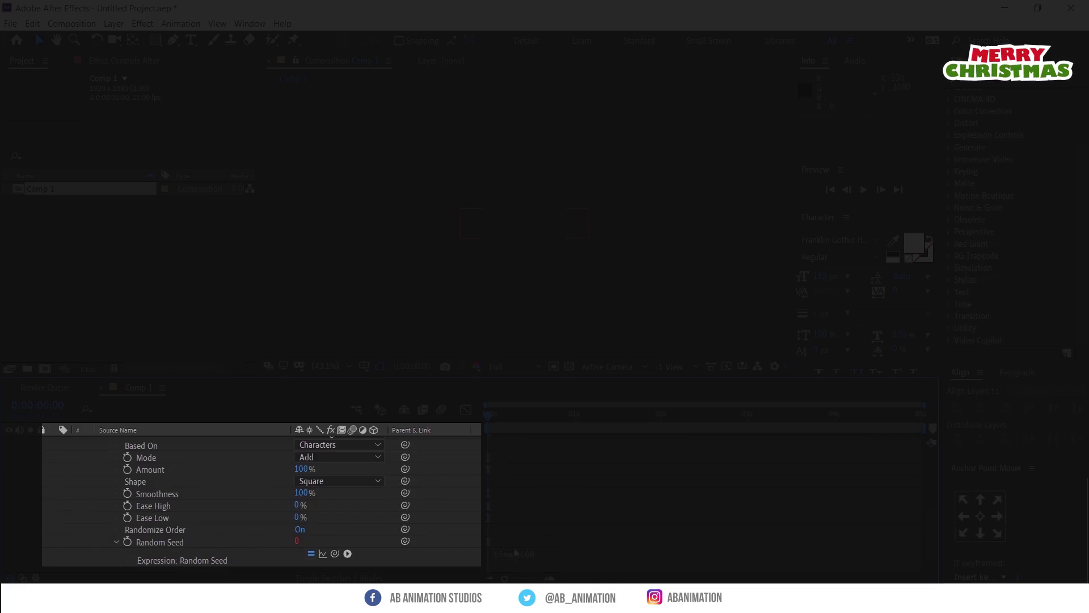
# - Keyframe the range selector's Start at 0% at the beginning and 100% at 0:00:00:20
pyautogui.scroll(6, 531, 509)
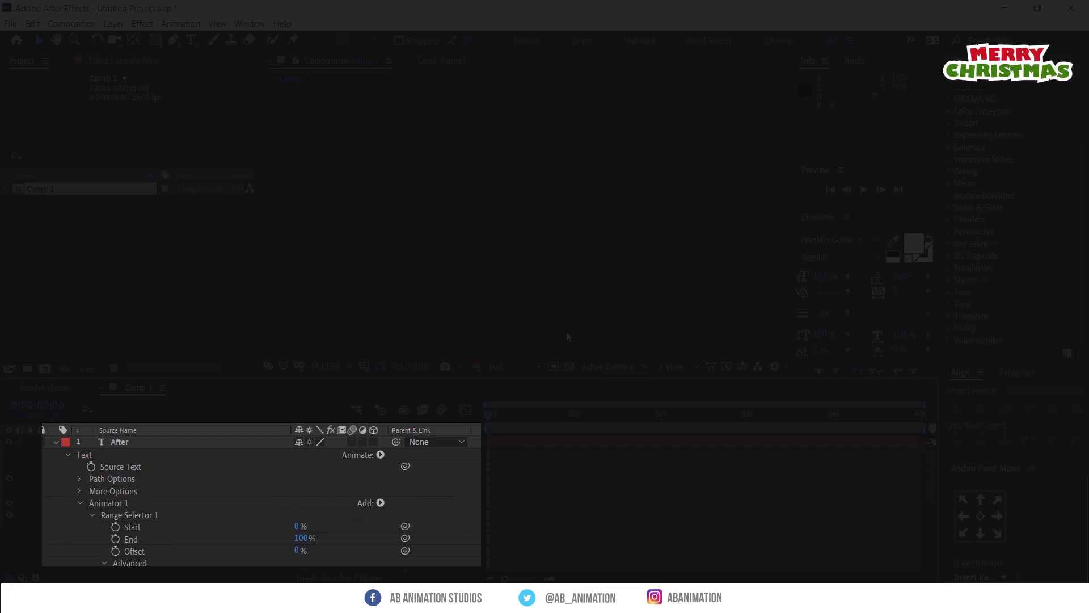
pyautogui.click(115, 527)
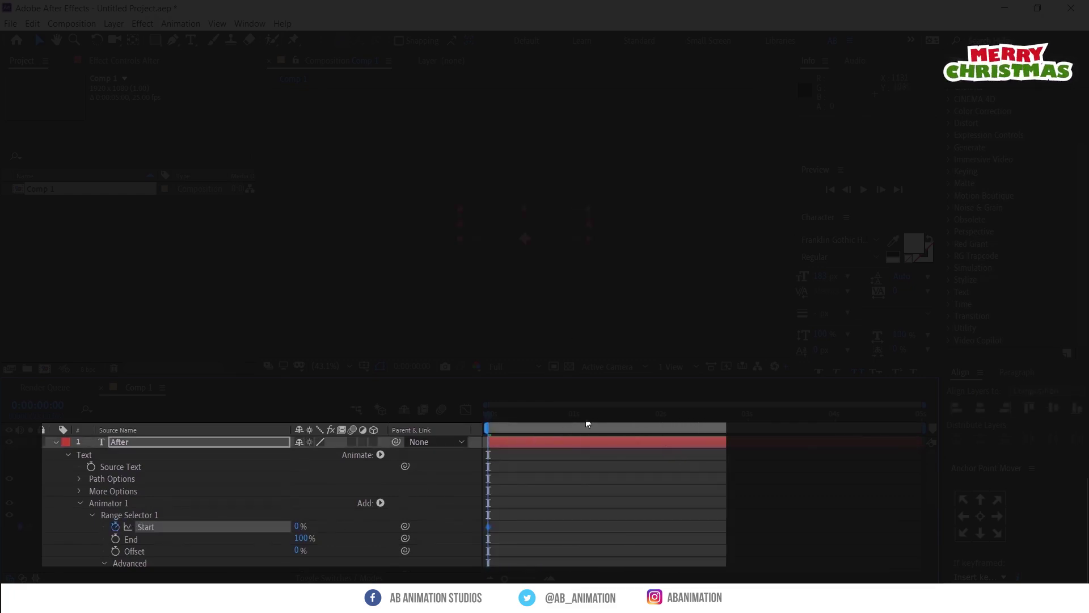
pyautogui.click(523, 417)
pyautogui.moveTo(528, 419); pyautogui.dragTo(562, 424)
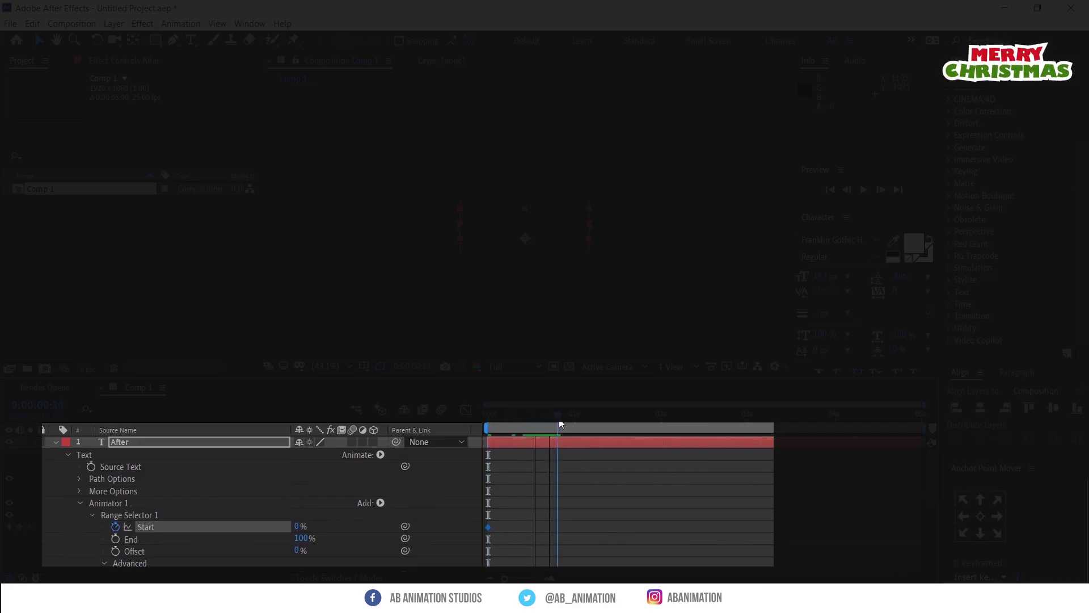
pyautogui.moveTo(296, 526); pyautogui.dragTo(391, 522)
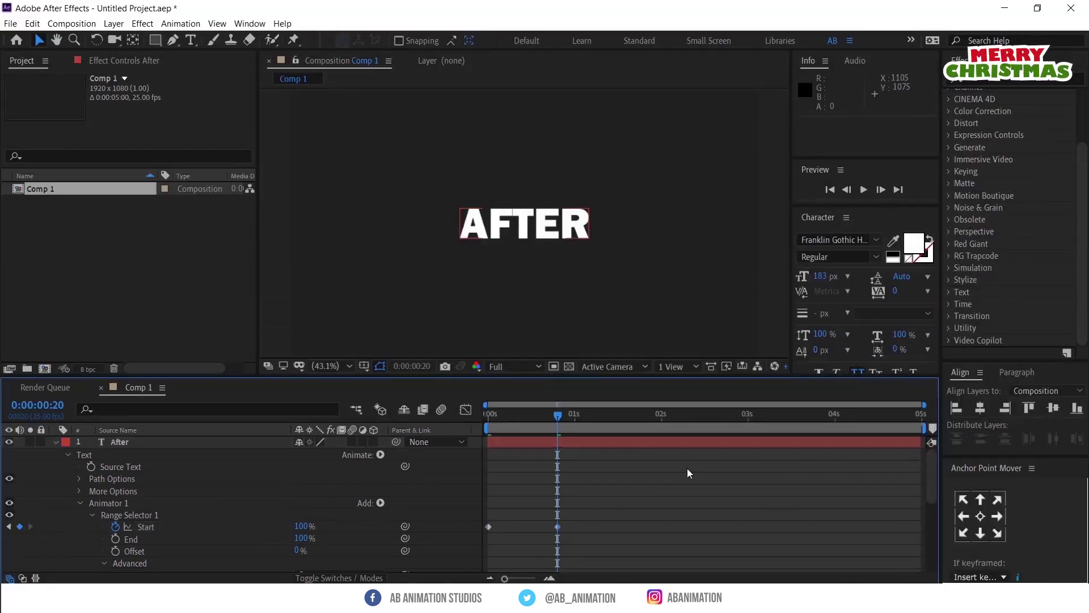
# - Preview the text animation from the beginning and show only the layer's keyframed properties
pyautogui.moveTo(548, 418); pyautogui.dragTo(482, 424)
pyautogui.press('space')
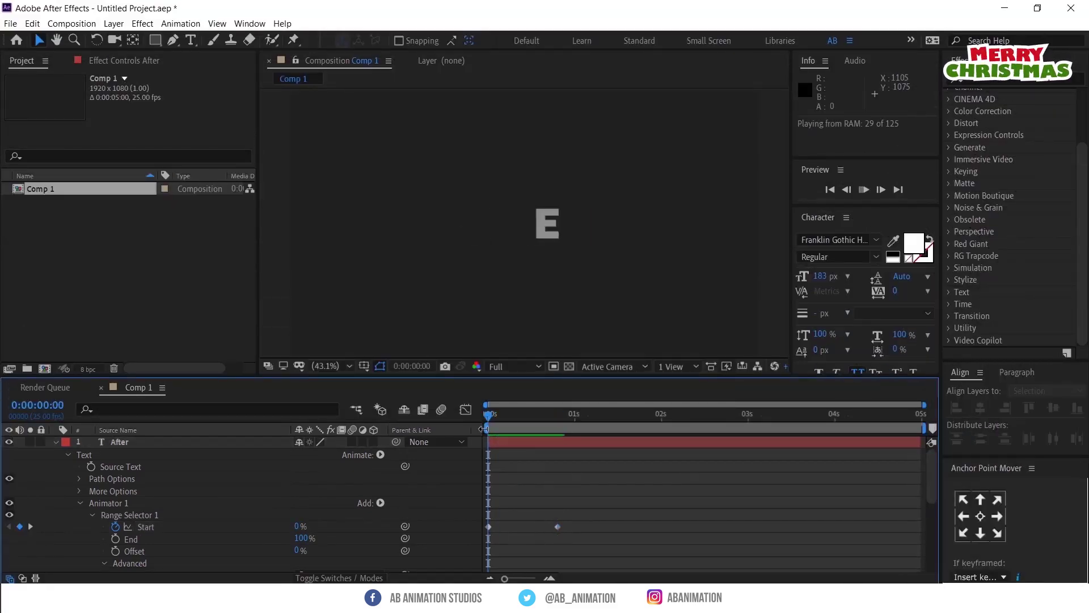
pyautogui.press('space')
pyautogui.press('space')
pyautogui.click(562, 442)
pyautogui.press('u')
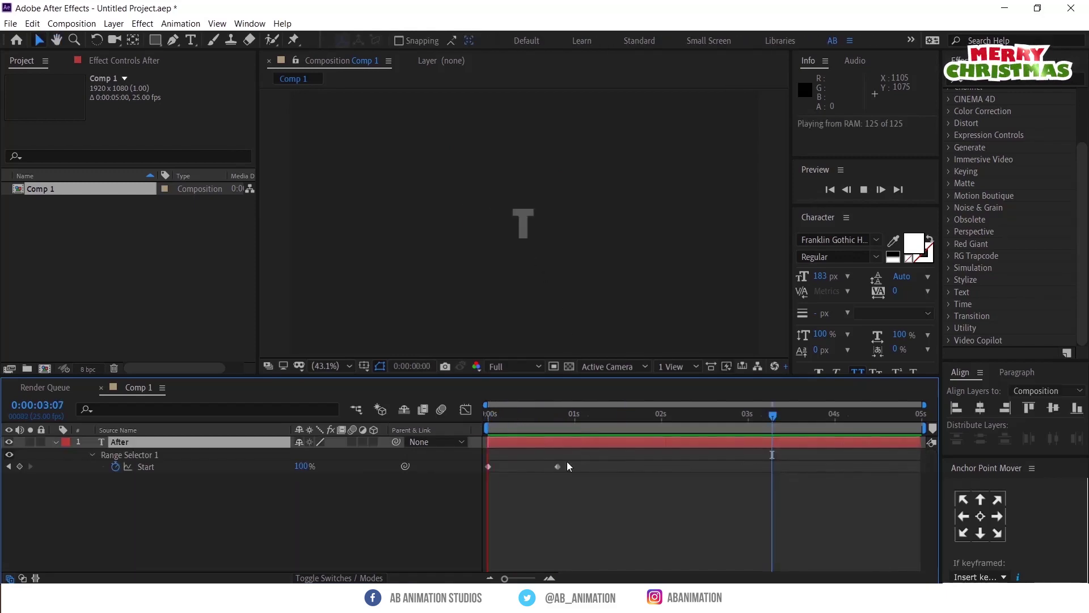
# - Expand the text layer's properties and add a Tracking animator to it
pyautogui.click(56, 441)
pyautogui.click(56, 442)
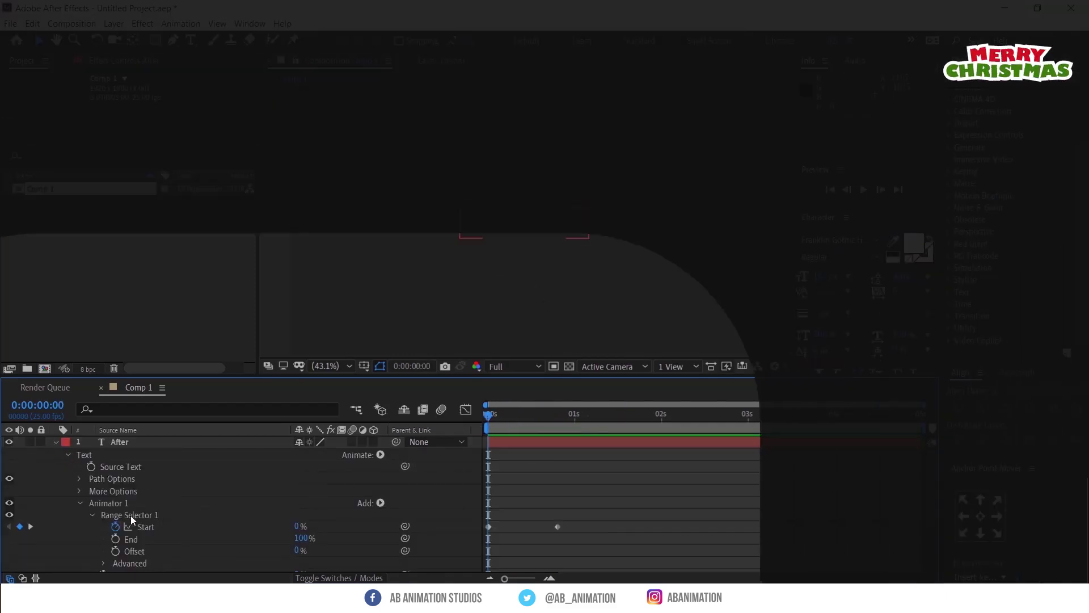
pyautogui.click(380, 455)
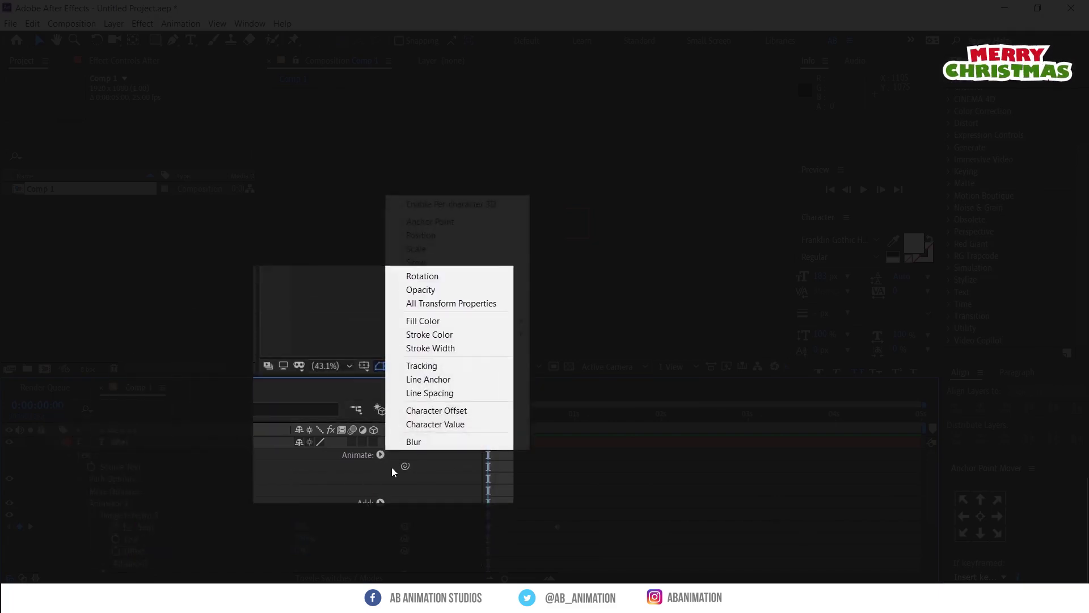
pyautogui.click(450, 366)
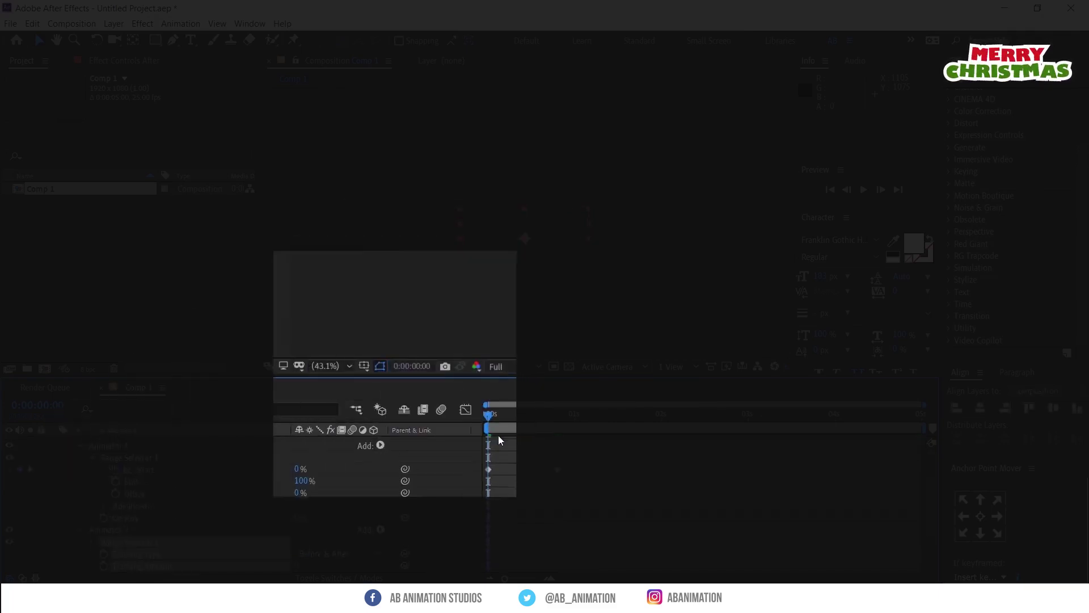
pyautogui.scroll(3, 356, 489)
pyautogui.scroll(-3, 287, 498)
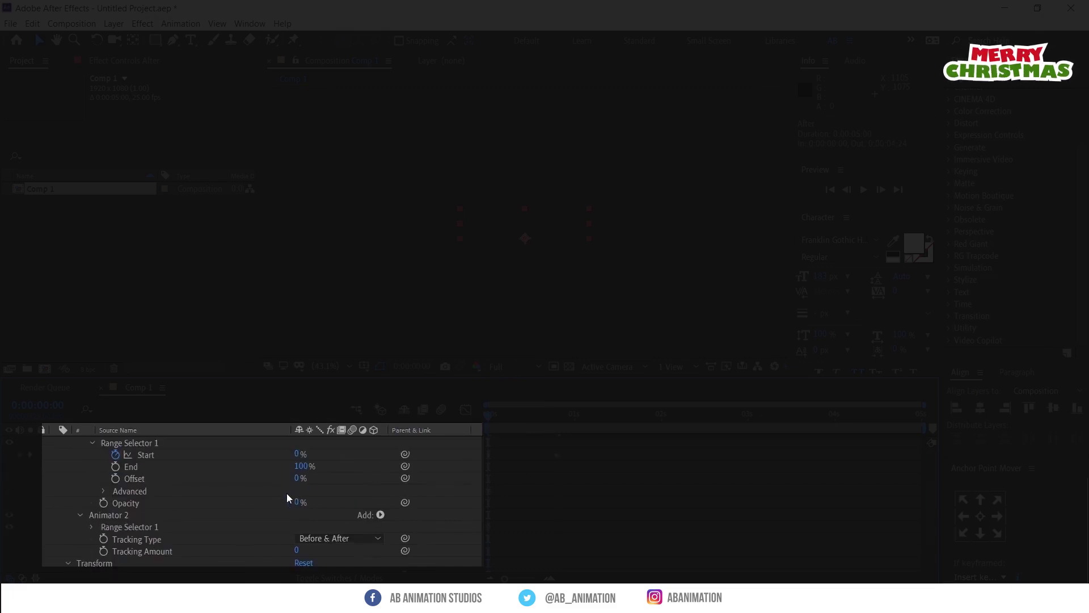
# - Keyframe Tracking Amount from 137 at the beginning to 0 at 0:00:00:20, and show only the layer's keyframed properties
pyautogui.click(103, 553)
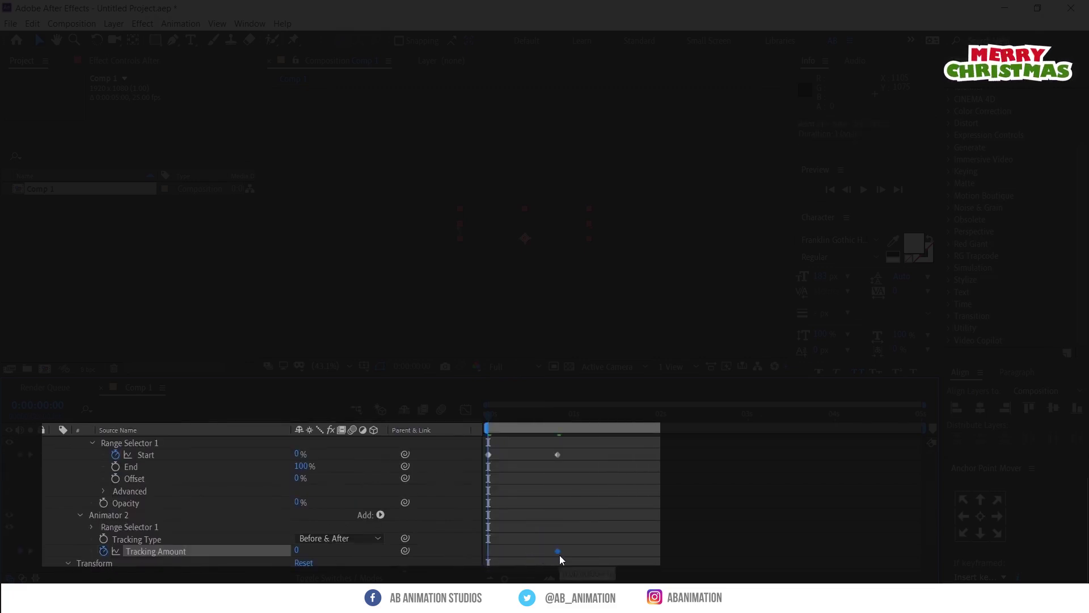
pyautogui.moveTo(296, 550); pyautogui.dragTo(385, 551)
pyautogui.press('space')
pyautogui.press('space')
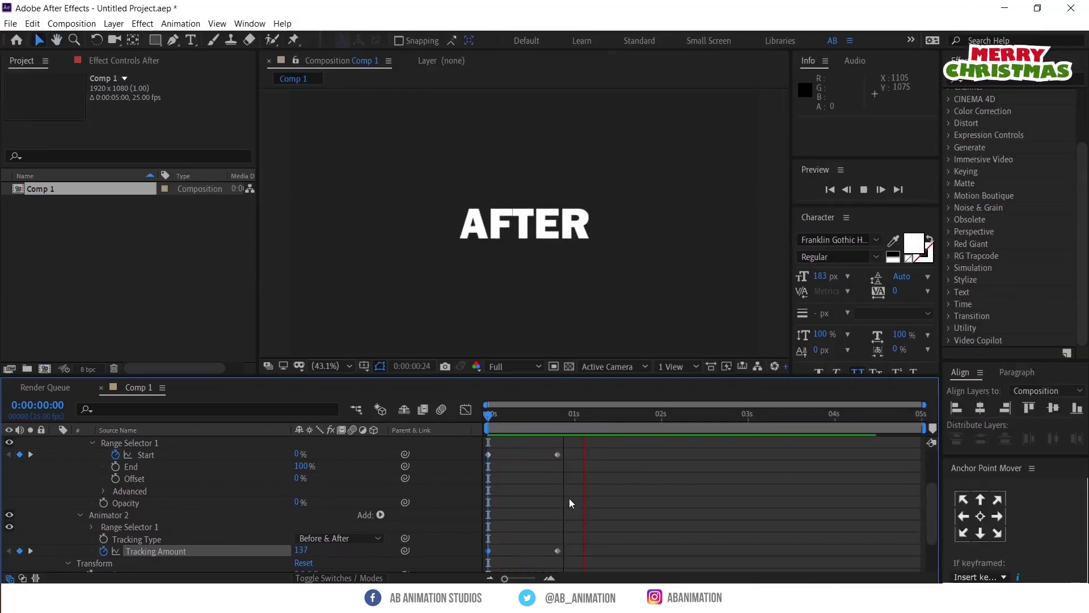
pyautogui.scroll(5, 570, 498)
pyautogui.click(567, 442)
pyautogui.press('u')
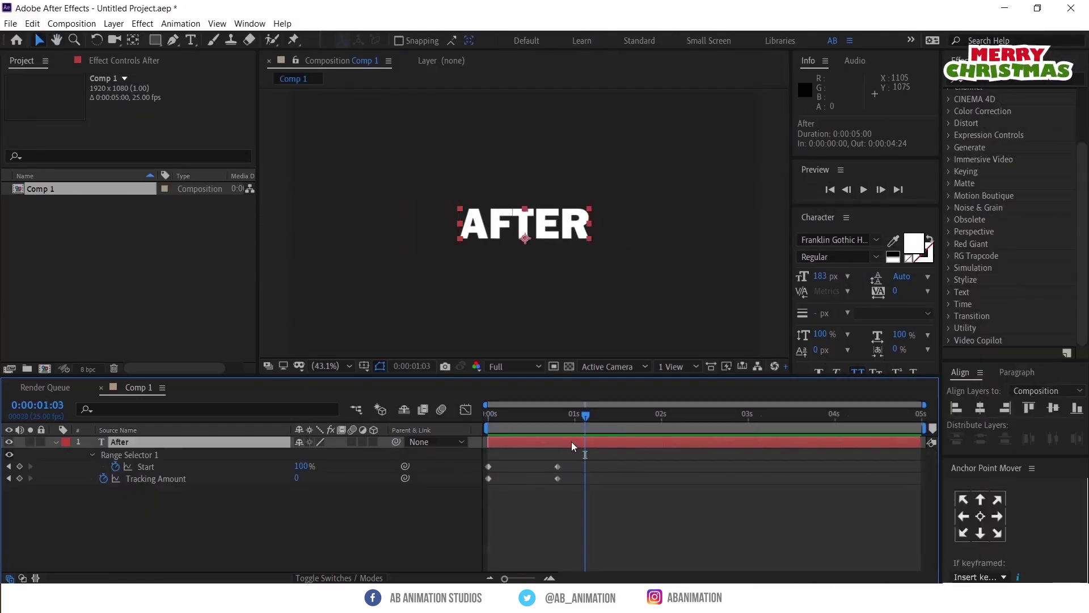
# - Try delaying both range selector Start keyframes by about five frames and preview the animation
pyautogui.moveTo(570, 474); pyautogui.dragTo(504, 471)
pyautogui.moveTo(509, 416); pyautogui.dragTo(478, 424)
pyautogui.press('space')
pyautogui.press('space')
# - Apply Easy Ease to all of the Start and Tracking Amount keyframes
pyautogui.click(567, 478)
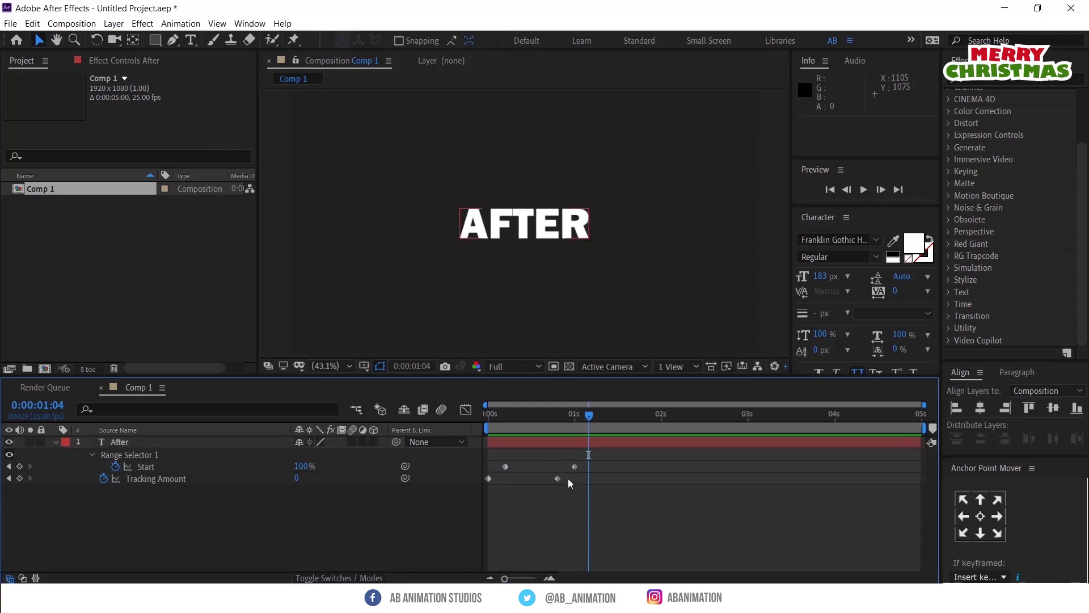
pyautogui.moveTo(568, 478); pyautogui.dragTo(463, 495)
pyautogui.moveTo(594, 460); pyautogui.dragTo(446, 480)
pyautogui.press('F9')
# - Reshape the Tracking Amount speed graph into a sharp early peak with a long ease-out, and preview it
pyautogui.moveTo(576, 486); pyautogui.dragTo(487, 497)
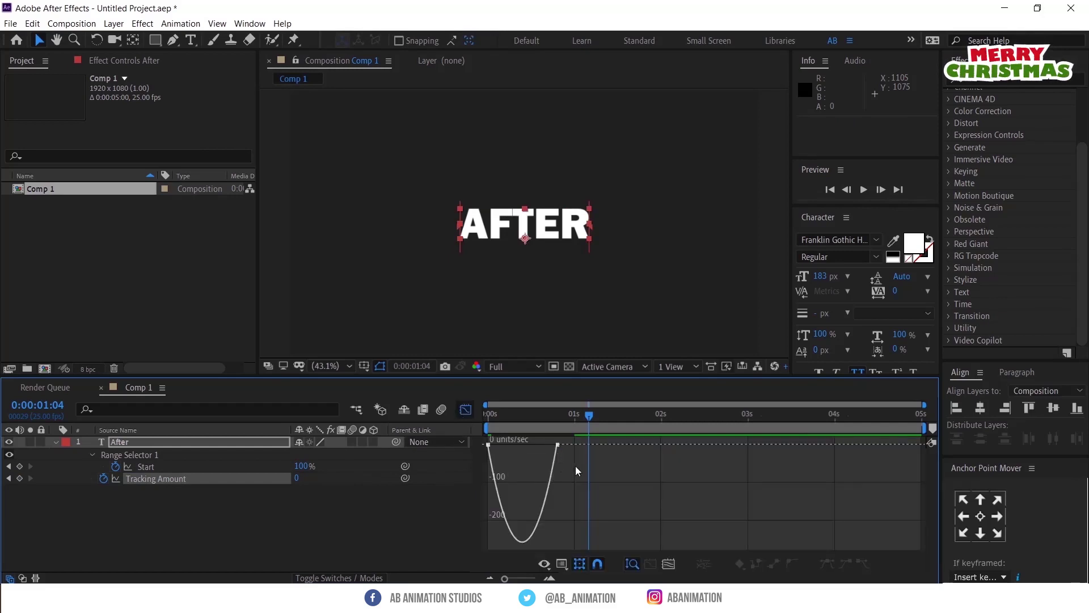
pyautogui.moveTo(540, 435); pyautogui.dragTo(499, 445)
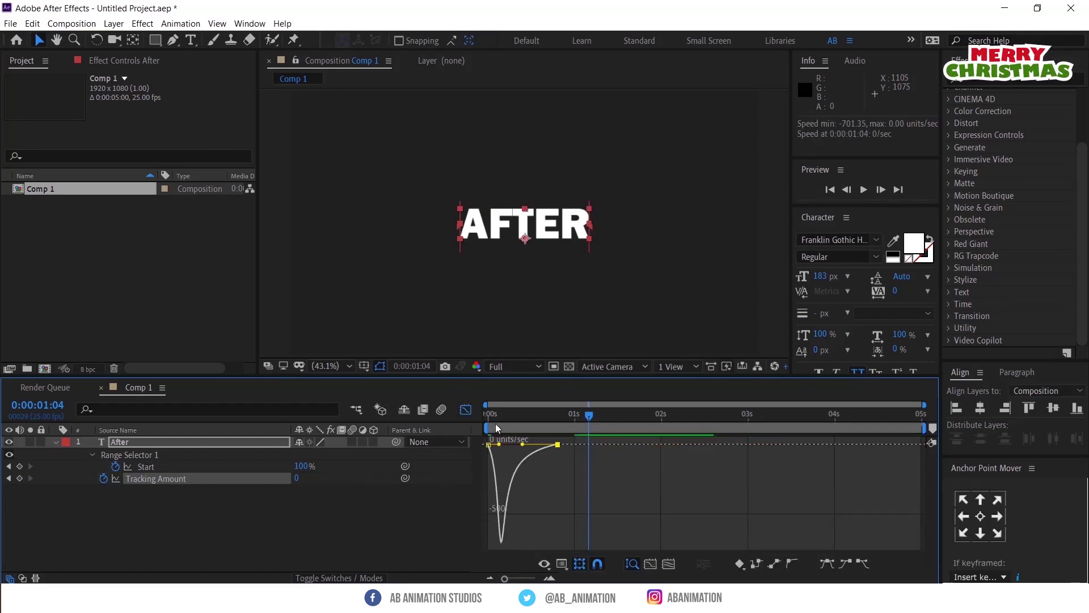
pyautogui.click(491, 416)
pyautogui.press('space')
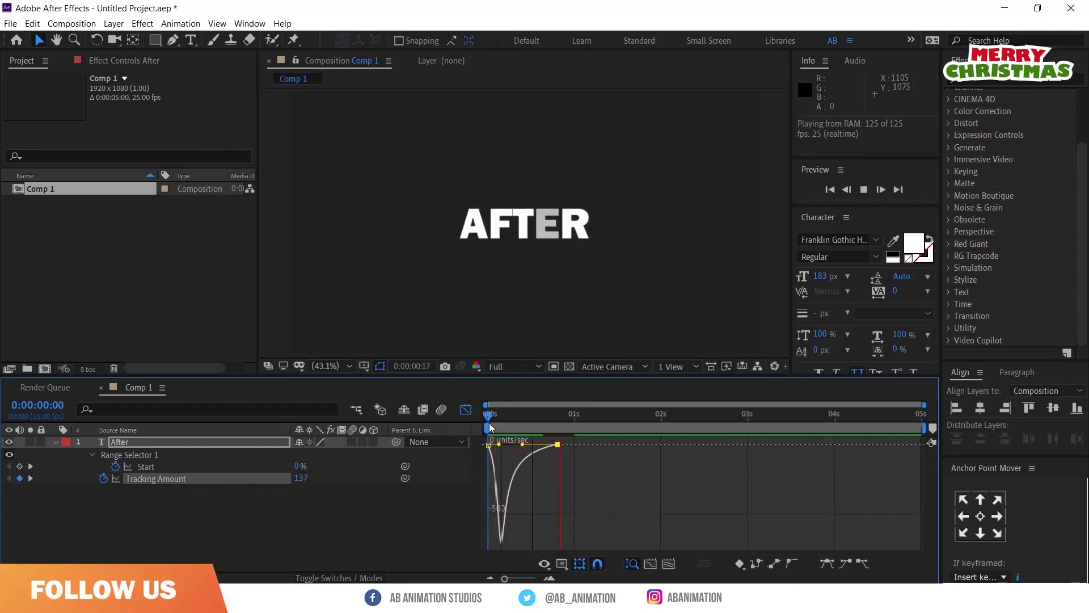
pyautogui.press('space')
pyautogui.click(466, 409)
# - Move the Start keyframes back so the first sits at 0:00:00:00, and replay the text reveal
pyautogui.moveTo(606, 456); pyautogui.dragTo(489, 466)
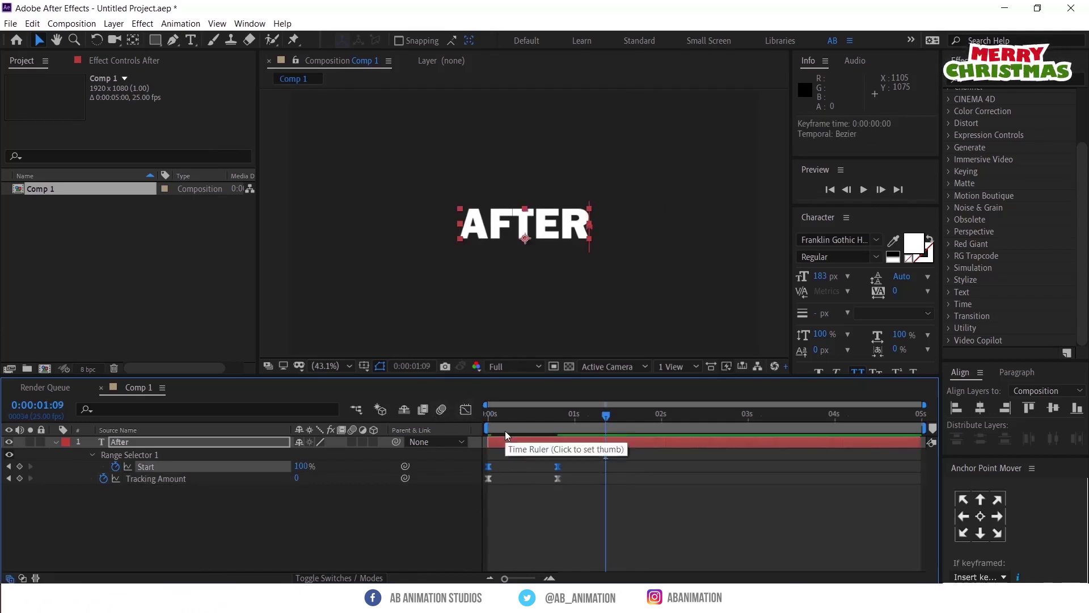
pyautogui.moveTo(505, 430); pyautogui.dragTo(476, 437)
pyautogui.press('space')
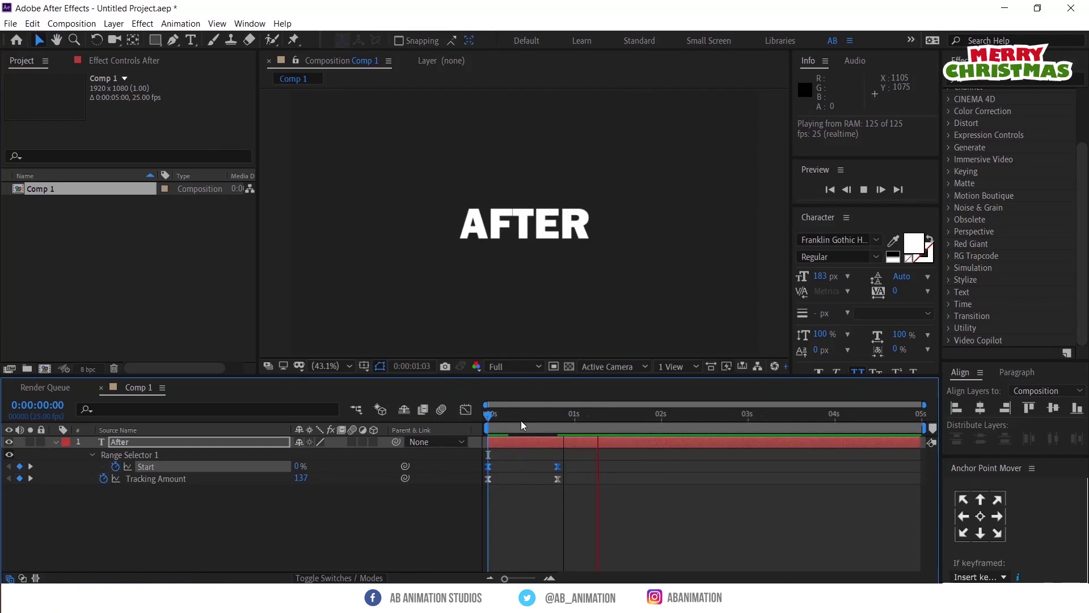
pyautogui.press('space')
pyautogui.press('space')
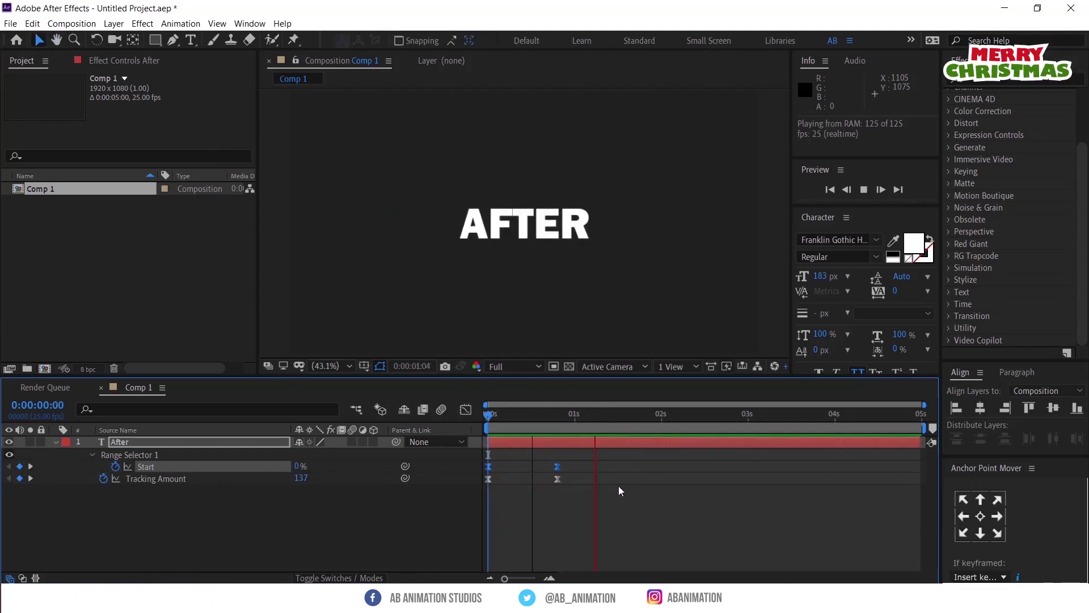
pyautogui.click(612, 448)
pyautogui.press('space')
pyautogui.press('space')
# - Paste a copy of both Start keyframes at 0:00:01:17, time-reverse the copies, and preview the result
pyautogui.moveTo(485, 433); pyautogui.dragTo(637, 445)
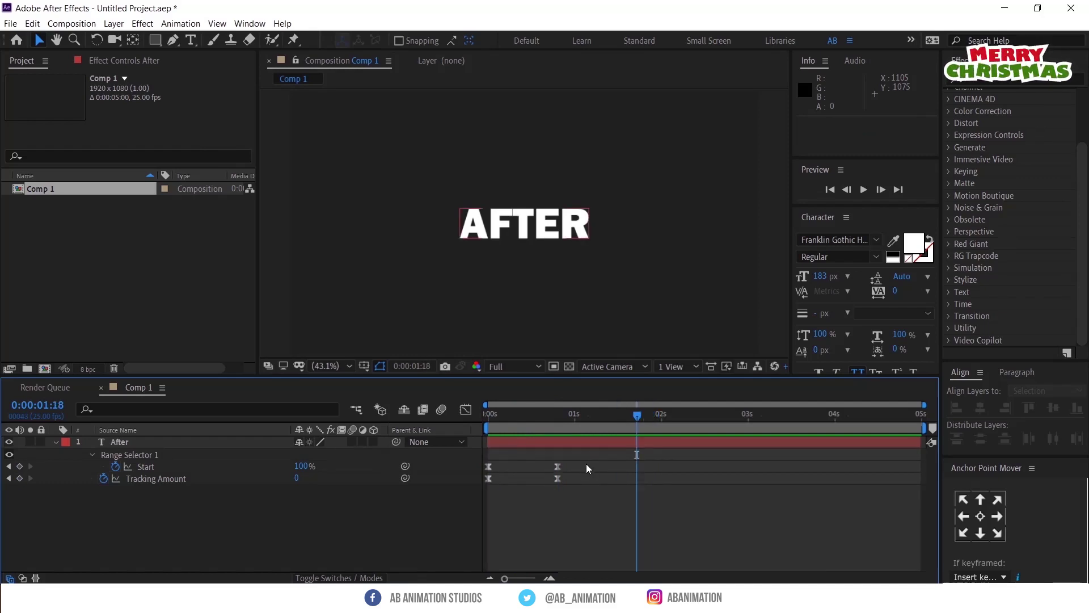
pyautogui.press('space')
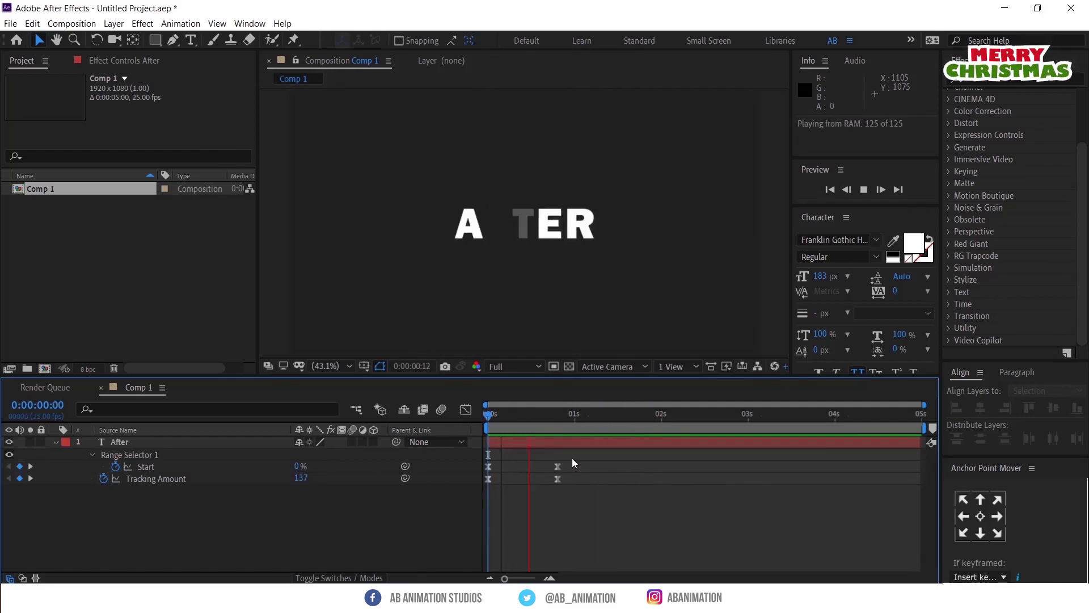
pyautogui.press('space')
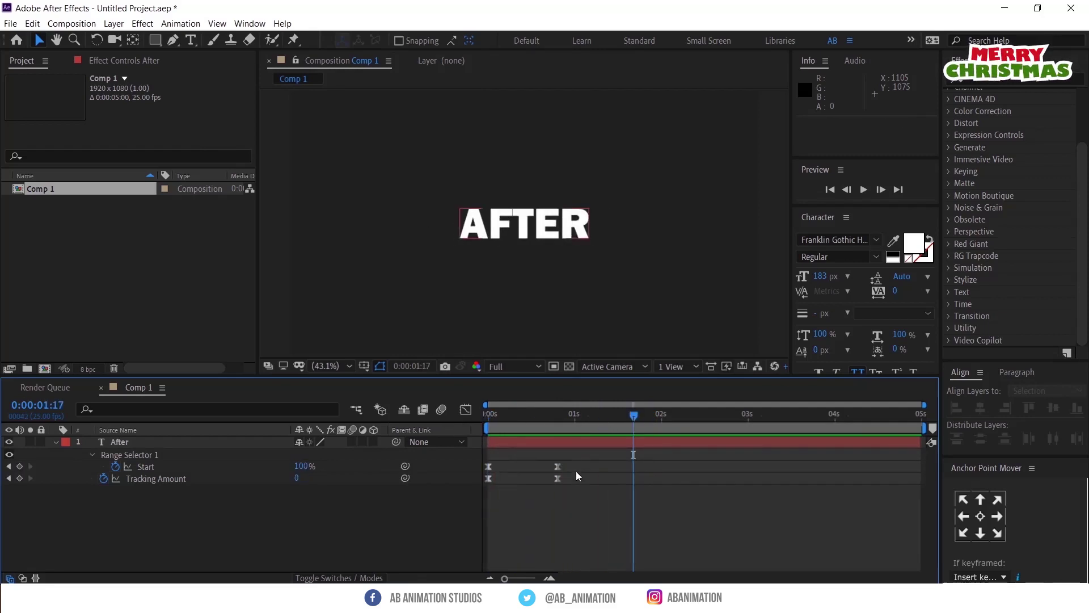
pyautogui.moveTo(577, 452); pyautogui.dragTo(474, 468)
pyautogui.hotkey('ctrl', 'c')
pyautogui.hotkey('ctrl', 'v')
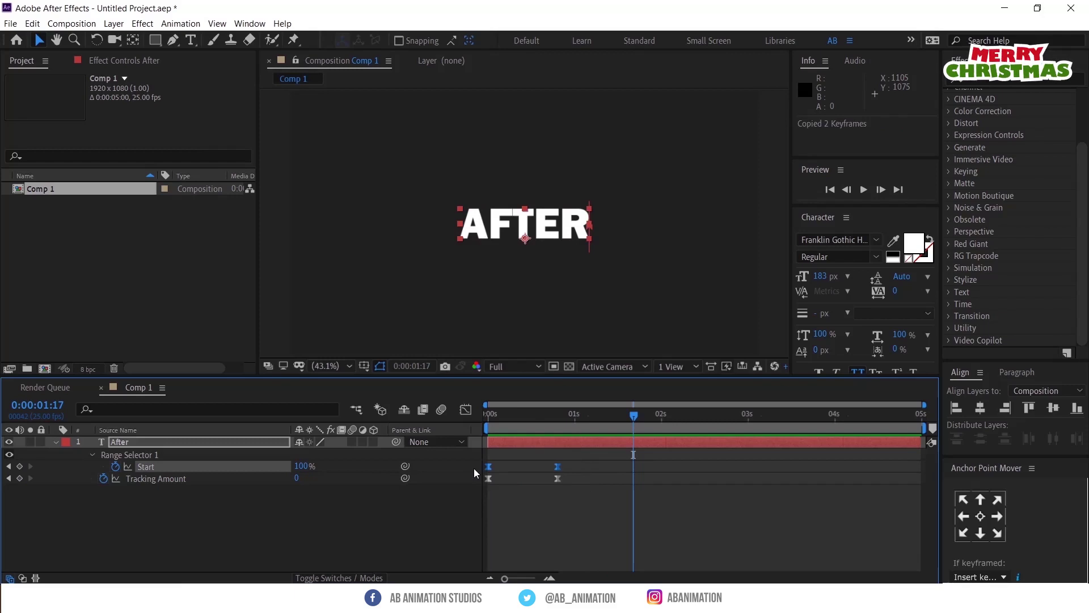
pyautogui.rightClick(631, 465)
pyautogui.moveTo(709, 457)
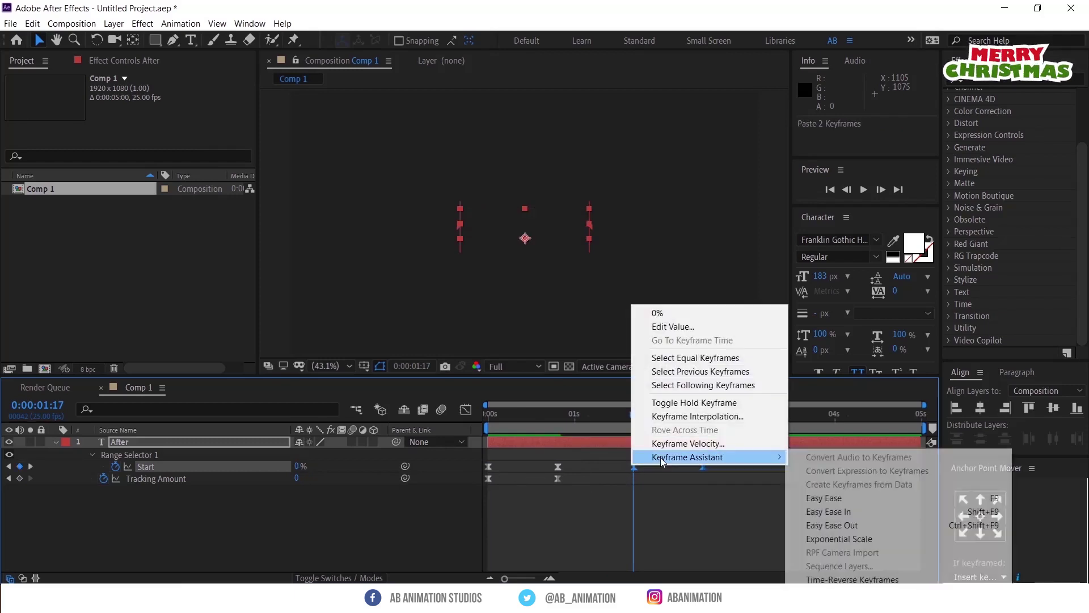
pyautogui.click(852, 580)
pyautogui.moveTo(641, 445); pyautogui.dragTo(484, 454)
pyautogui.press('space')
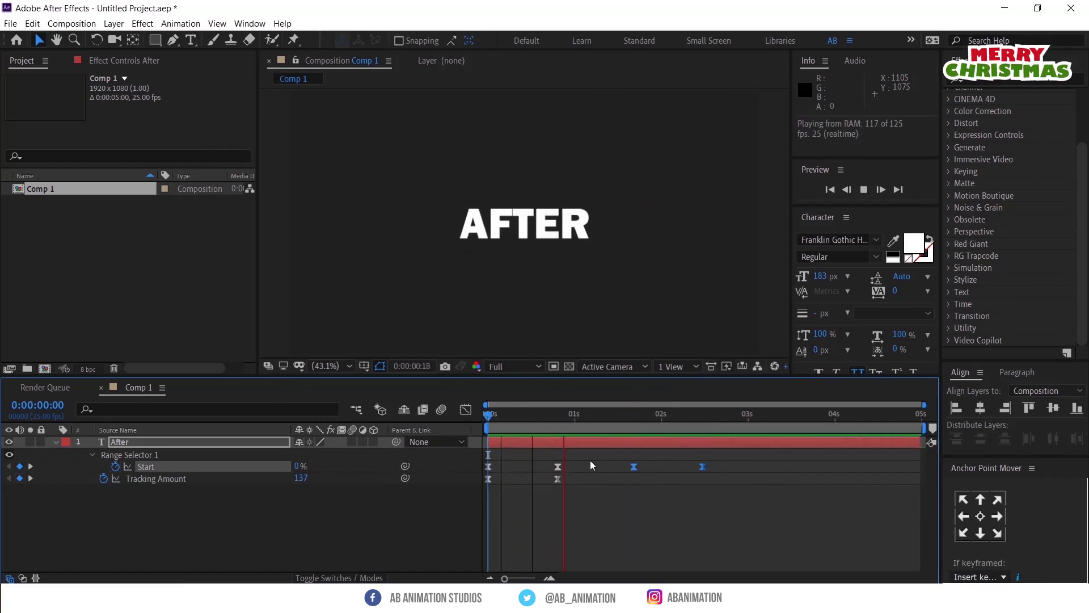
# - Trim the end of the After layer to its last Start keyframe at 0:00:02:12
pyautogui.click(647, 446)
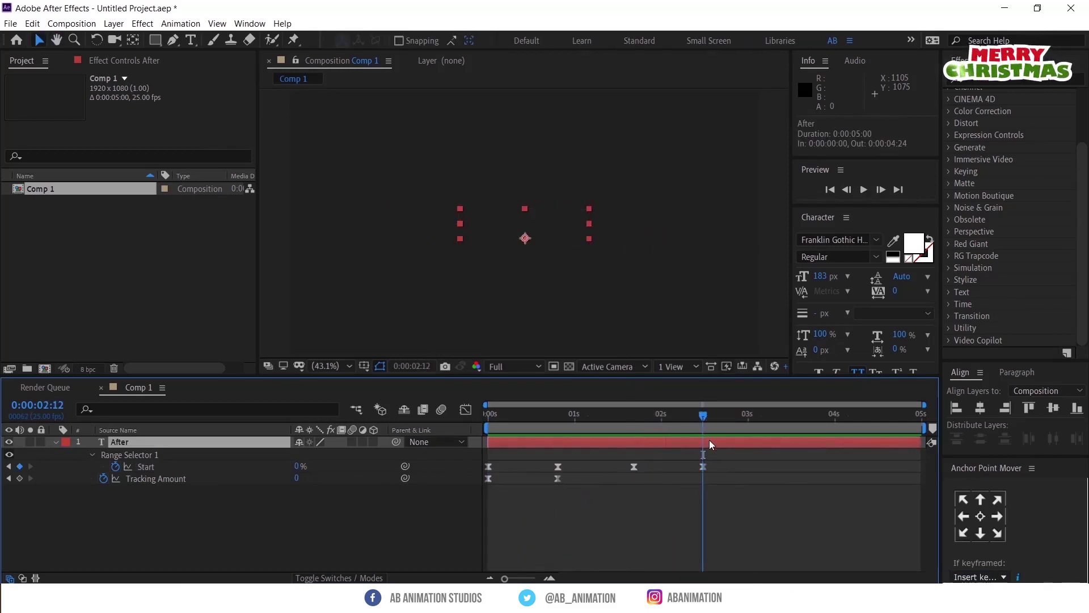
pyautogui.hotkey('alt', ']')
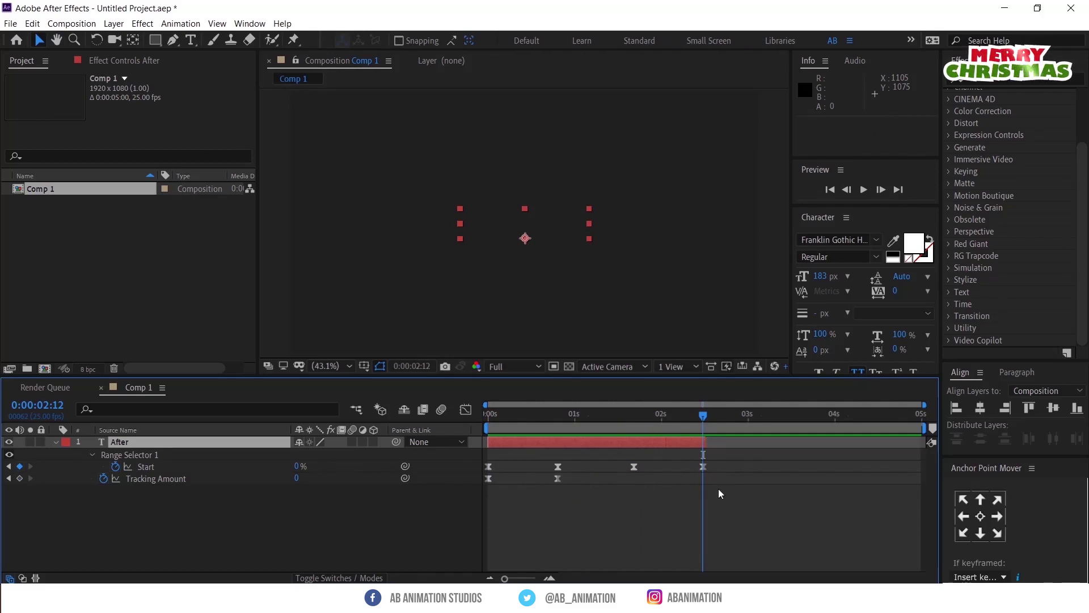
pyautogui.click(719, 494)
# - Duplicate the After layer and shift the copy to start at 0:00:01:17 with its keyframed properties shown
pyautogui.click(682, 442)
pyautogui.hotkey('ctrl', 'd')
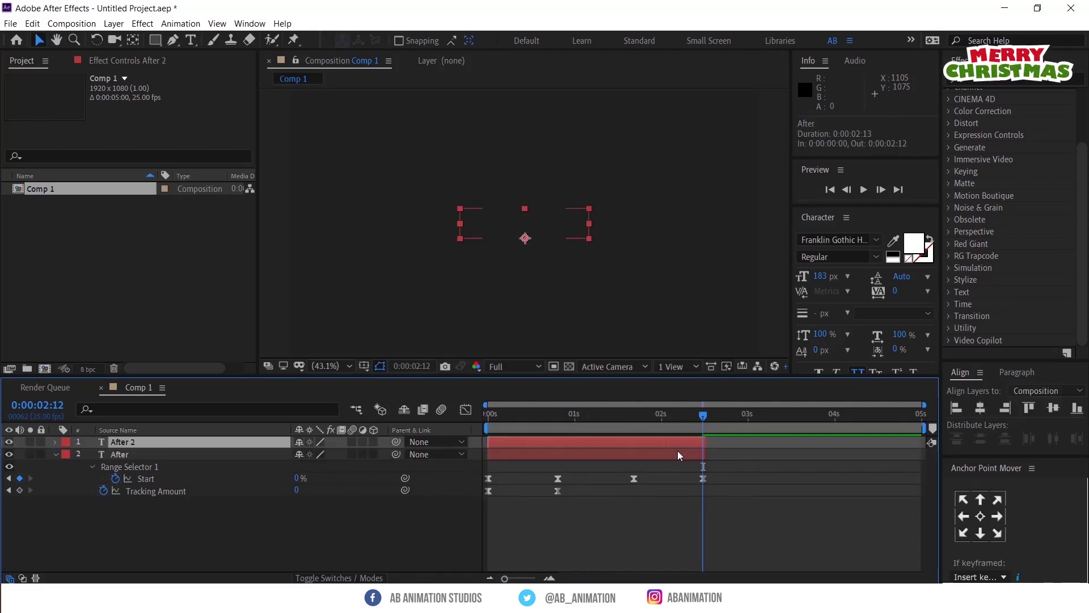
pyautogui.press('u')
pyautogui.moveTo(553, 441); pyautogui.dragTo(702, 446)
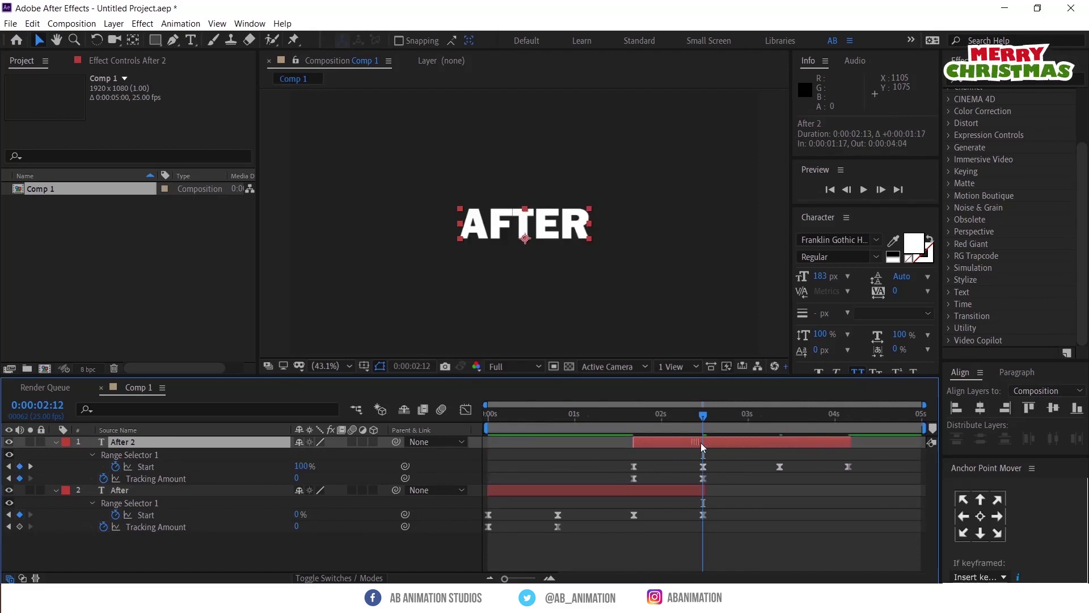
# - Delete both Tracking Amount keyframes from the duplicated text layer
pyautogui.moveTo(644, 419); pyautogui.dragTo(703, 423)
pyautogui.press('space')
pyautogui.moveTo(721, 479); pyautogui.dragTo(624, 486)
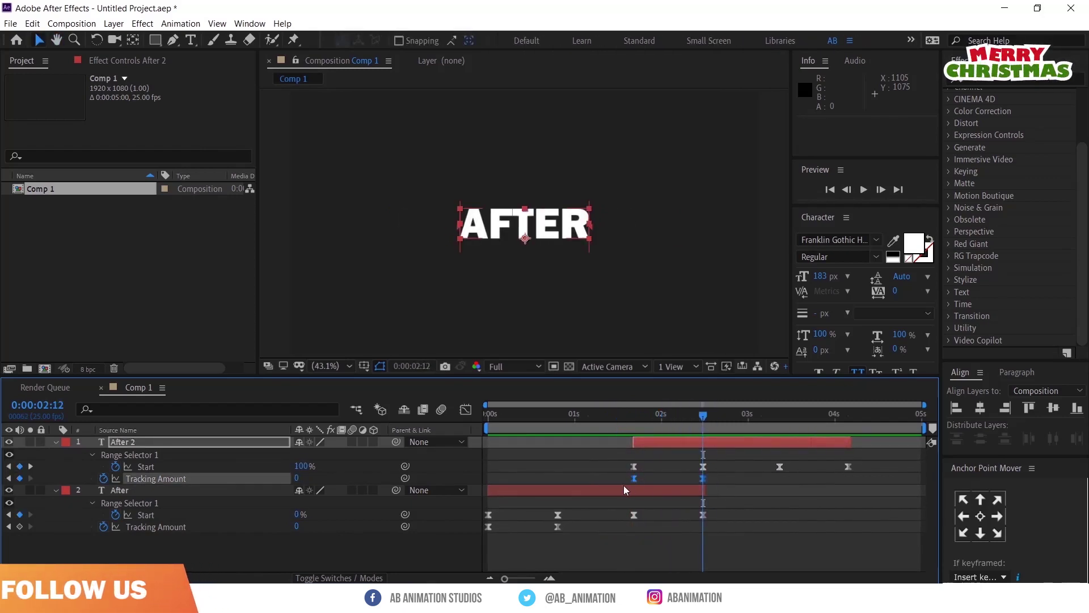
pyautogui.press('Delete')
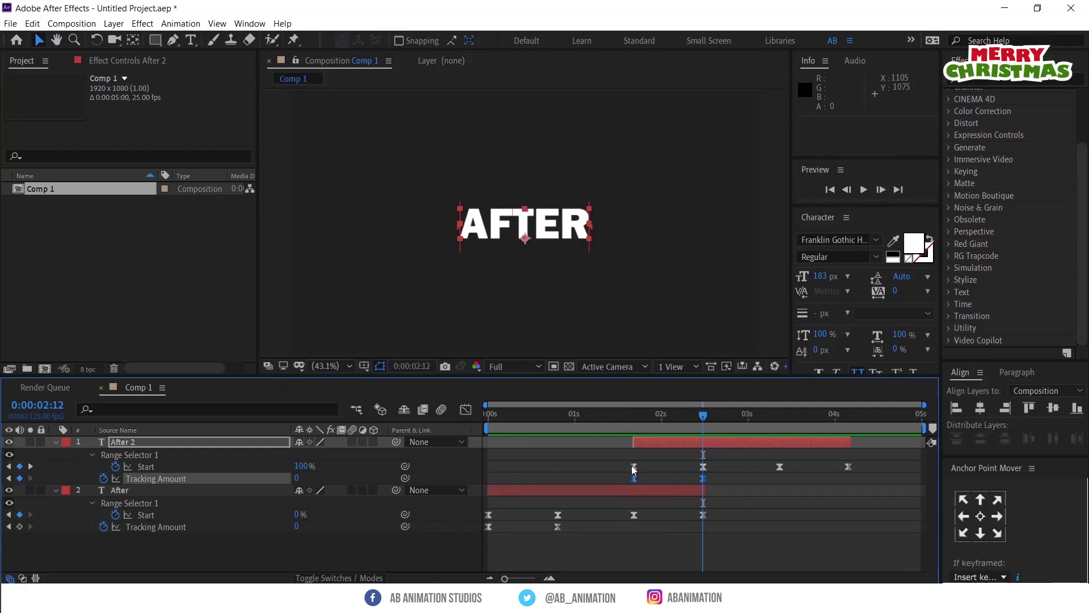
# - Replace the duplicated layer's text with "Effects"
pyautogui.moveTo(643, 411); pyautogui.dragTo(722, 445)
pyautogui.click(723, 445)
pyautogui.doubleClick(723, 445)
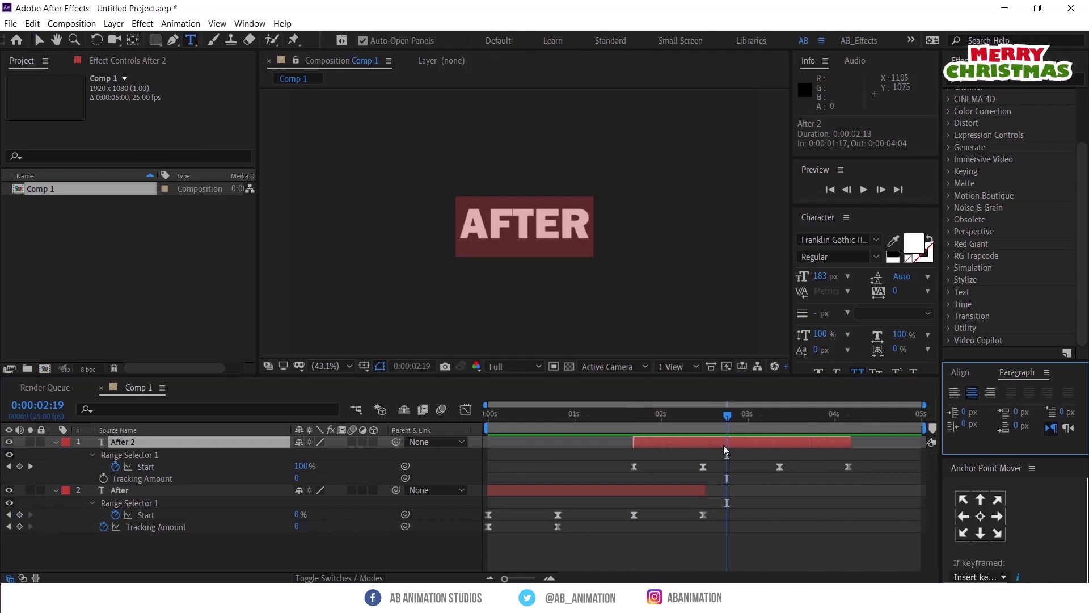
pyautogui.write('Effects')
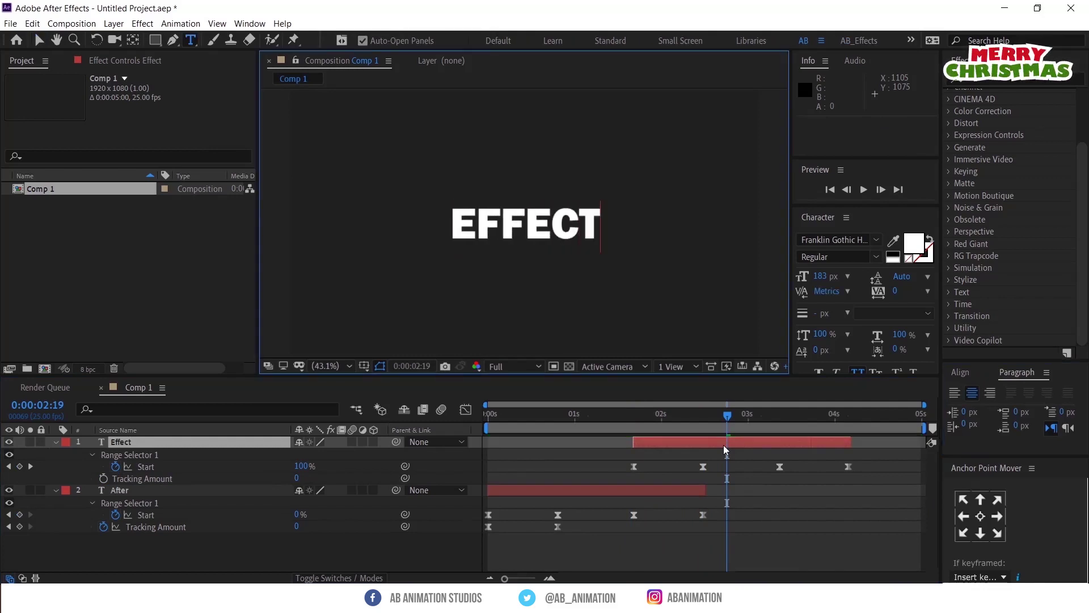
pyautogui.click(801, 491)
# - Preview the transition from the After text to the Effects text
pyautogui.press('space')
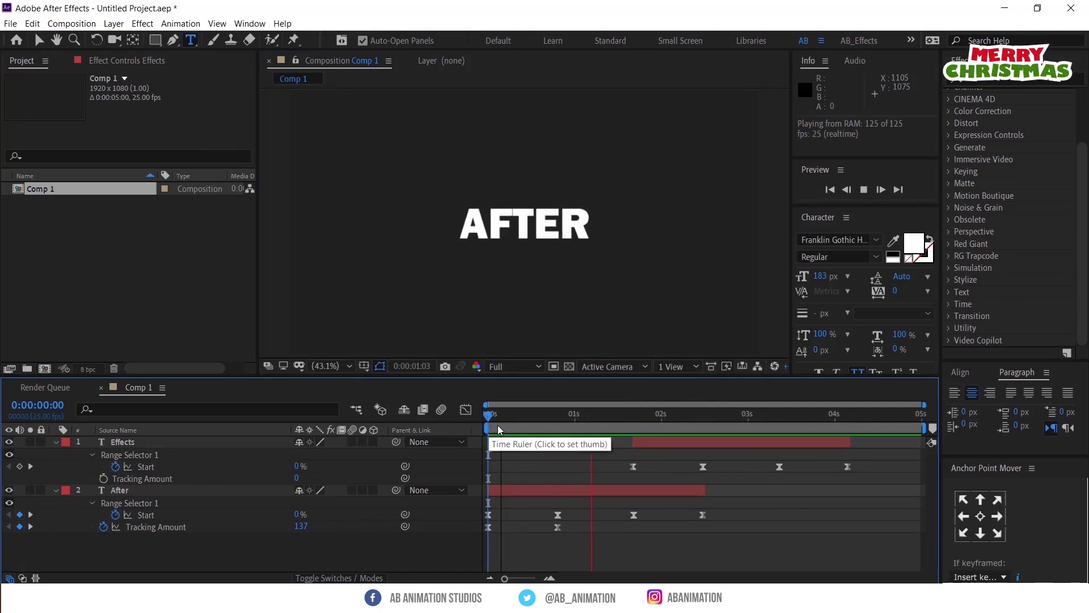
pyautogui.moveTo(537, 425); pyautogui.dragTo(468, 421)
pyautogui.press('space')
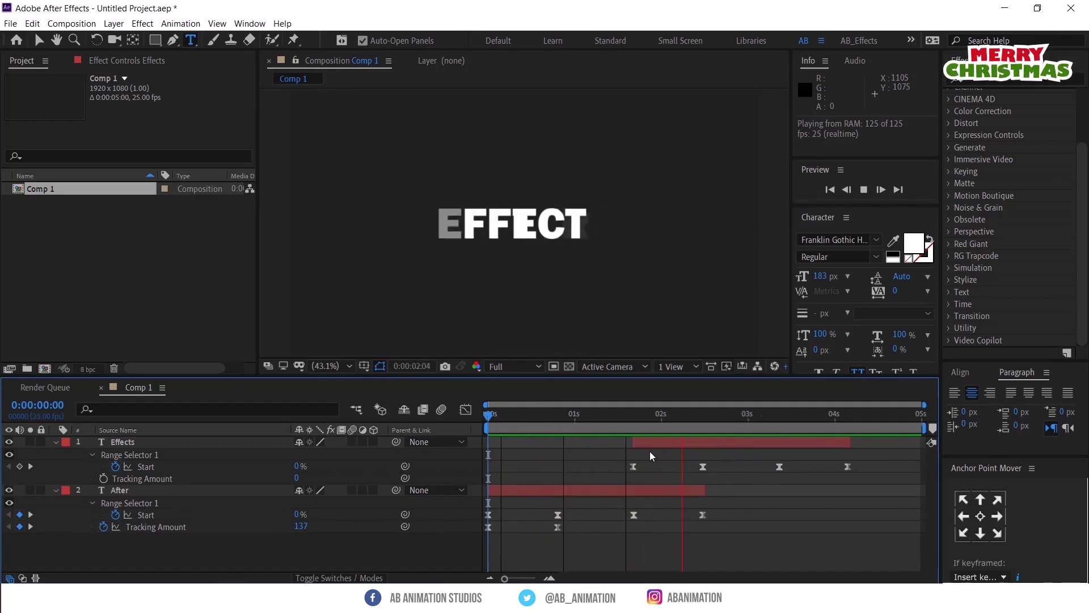
pyautogui.moveTo(657, 417); pyautogui.dragTo(617, 417)
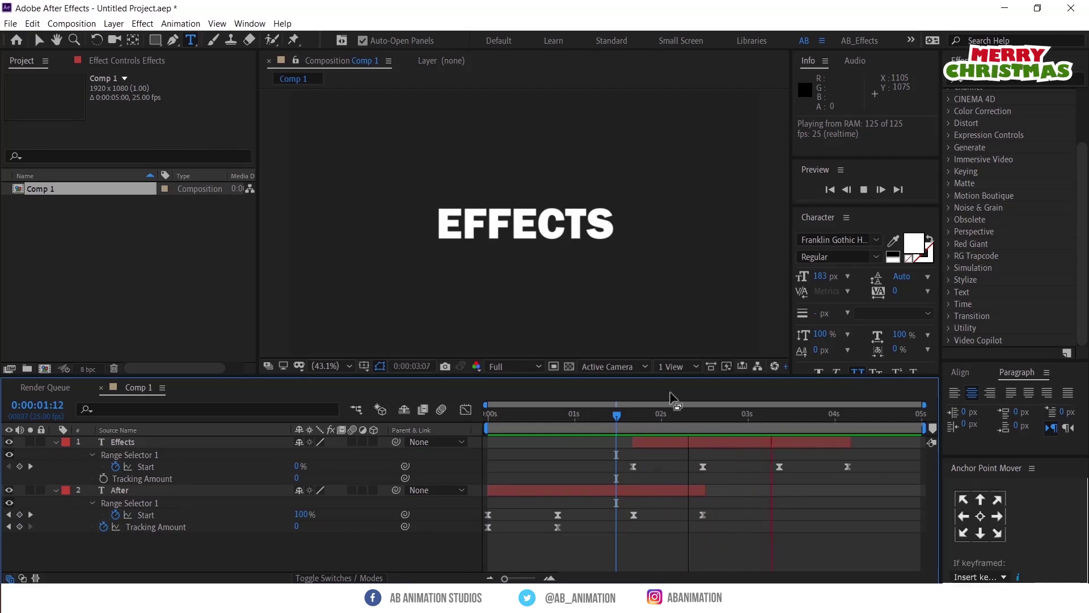
pyautogui.press('space')
# - Collapse the properties of both text layers and preview the whole animation from the beginning
pyautogui.press('u')
pyautogui.press('Home')
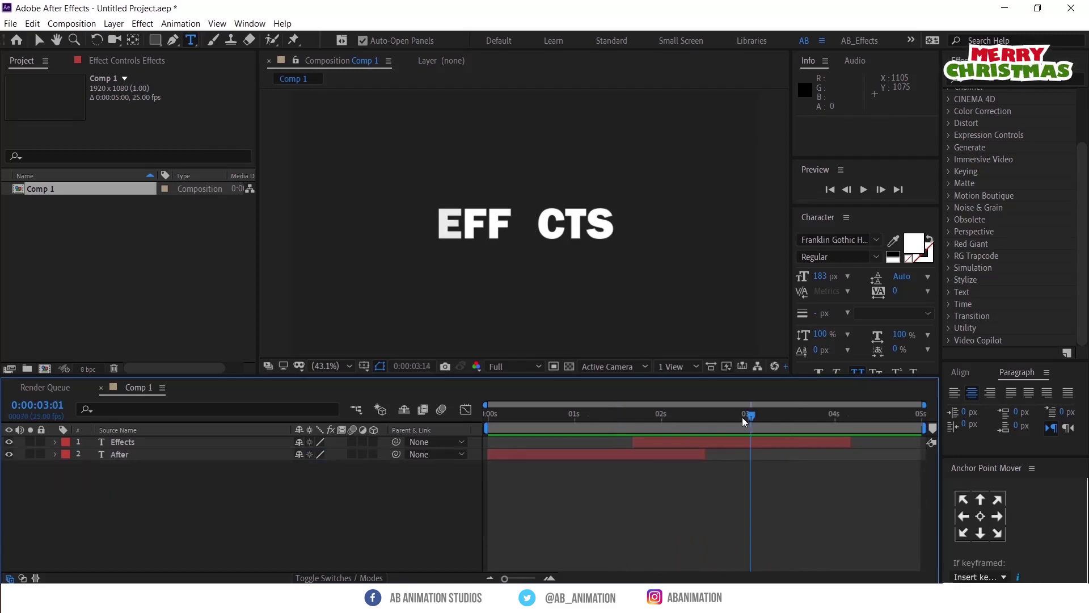
pyautogui.press('space')
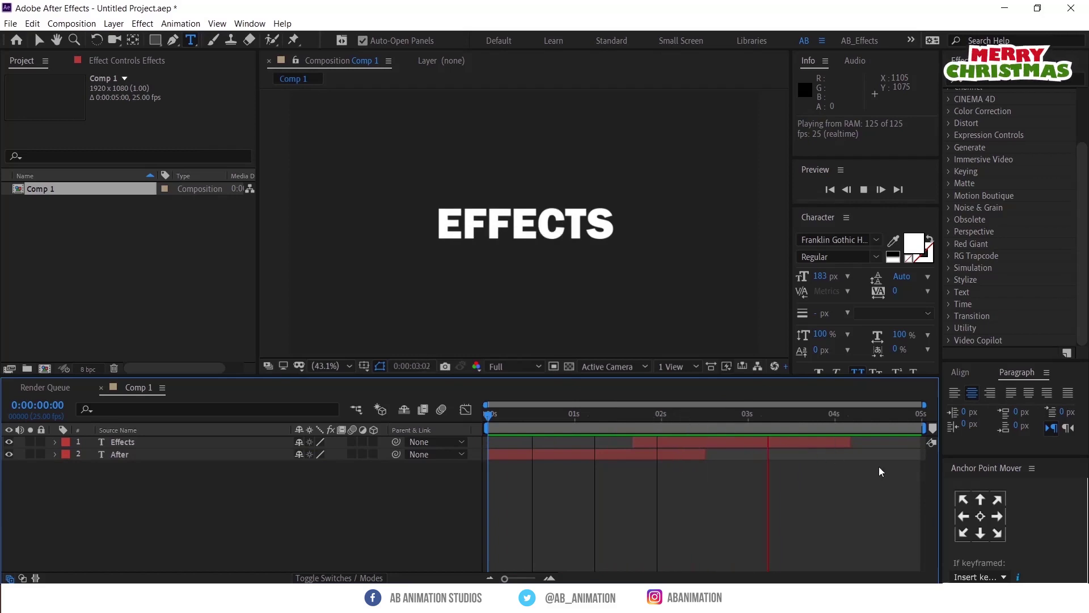
pyautogui.press('space')
# - Move the Effects layer's last Start keyframe earlier to 0:00:03:19 and preview the faster disappearance
pyautogui.click(786, 442)
pyautogui.press('u')
pyautogui.moveTo(784, 420); pyautogui.dragTo(782, 420)
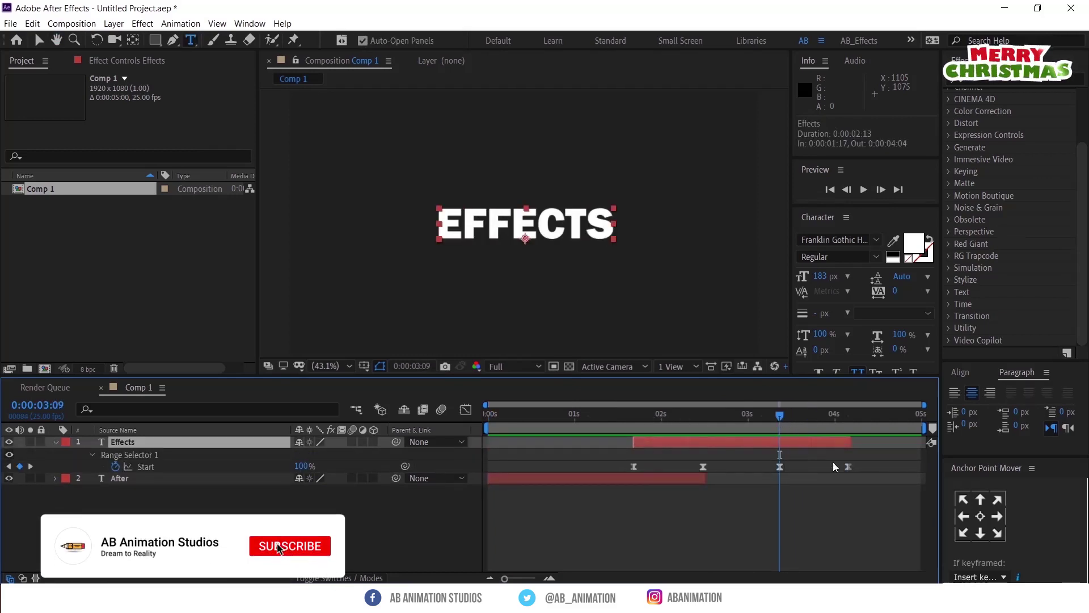
pyautogui.moveTo(845, 466); pyautogui.dragTo(811, 468)
pyautogui.press('space')
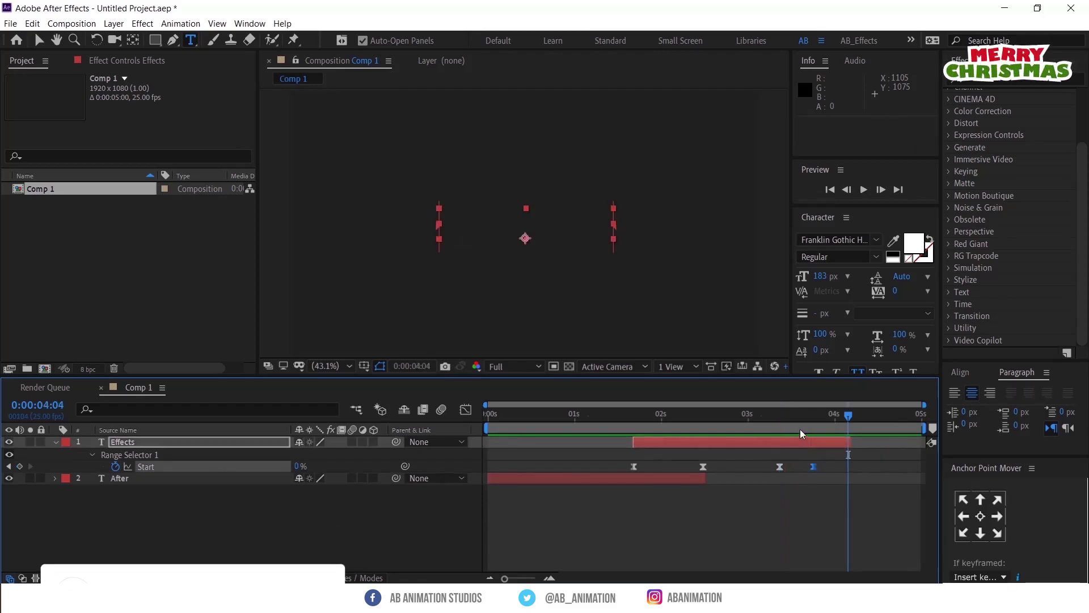
pyautogui.press('space')
pyautogui.click(800, 518)
# - Duplicate the Effects layer to start at 0:00:03:09 and move the copy's second Start keyframe to 0:00:03:19
pyautogui.click(760, 441)
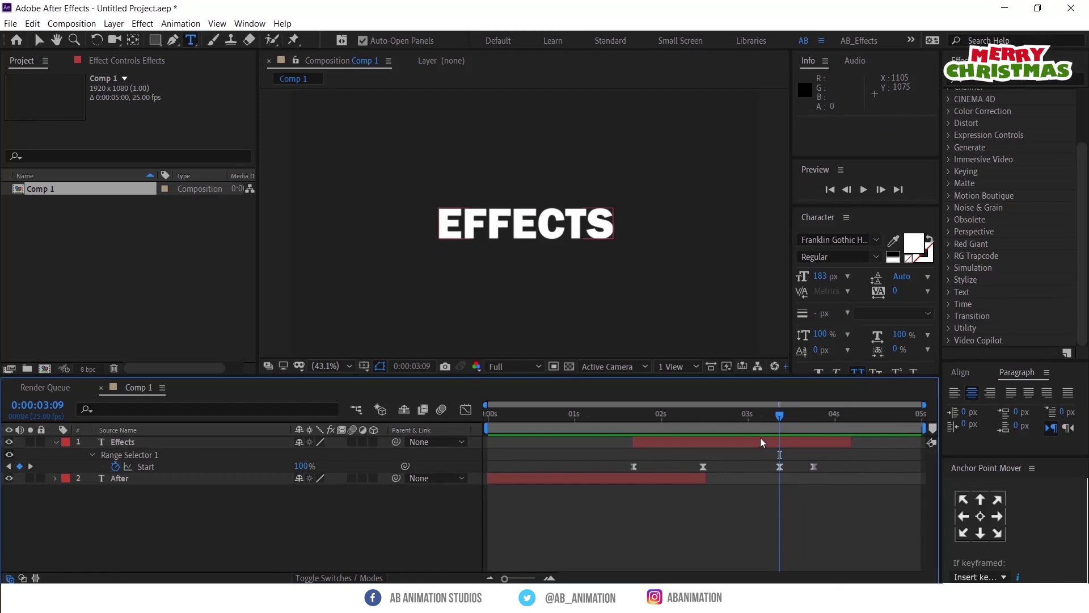
pyautogui.hotkey('ctrl', 'd')
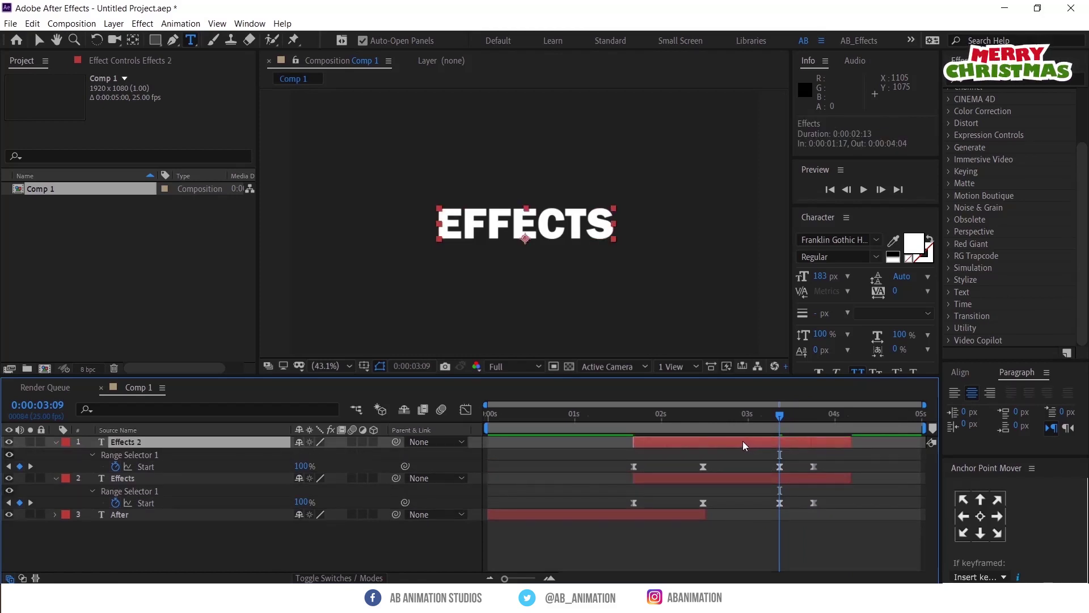
pyautogui.press('[')
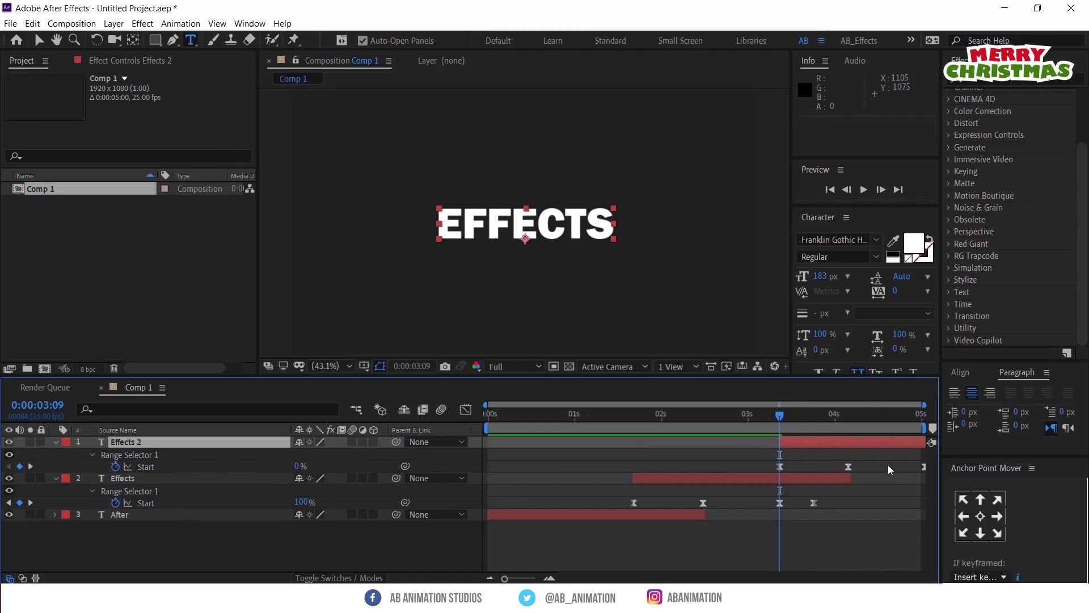
pyautogui.moveTo(850, 464); pyautogui.dragTo(816, 465)
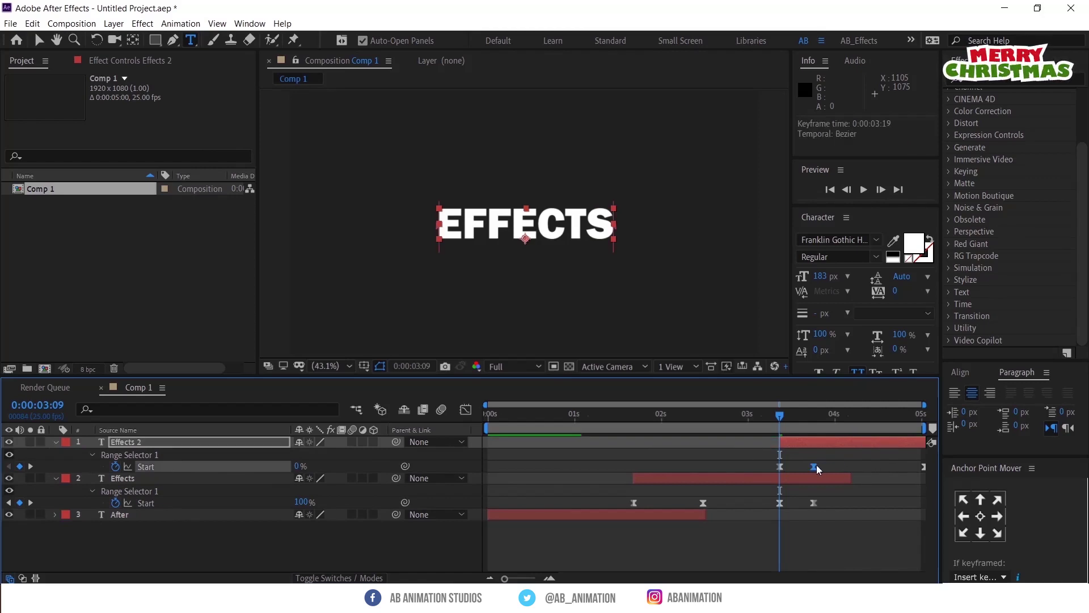
# - Move the current time to 0:00:03:24 and change the duplicated Effects layer's text to "Tutorial"
pyautogui.click(793, 422)
pyautogui.moveTo(799, 420); pyautogui.dragTo(831, 420)
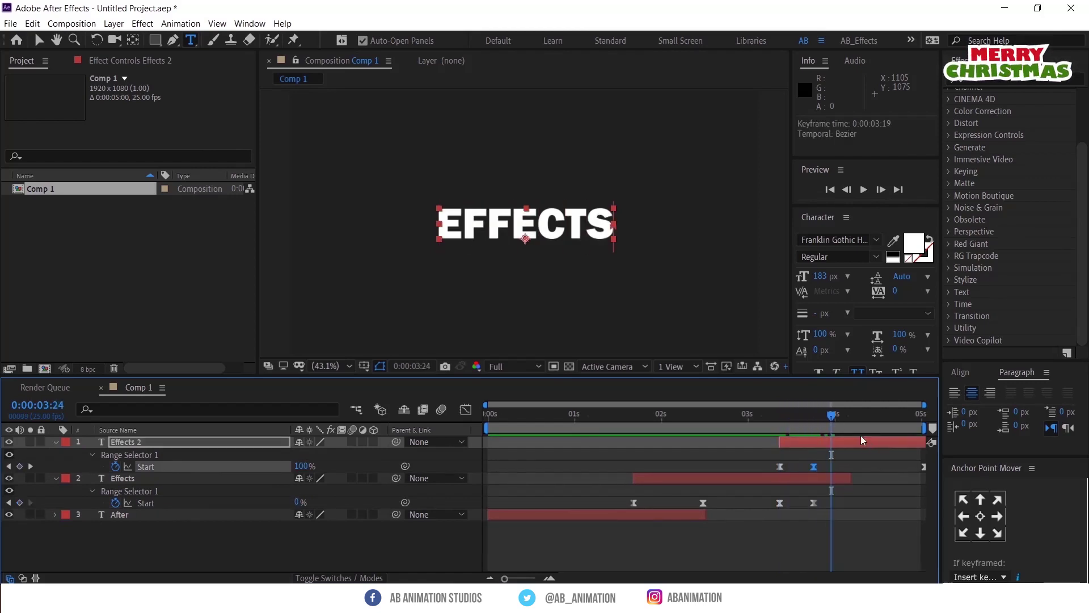
pyautogui.click(869, 440)
pyautogui.write('T')
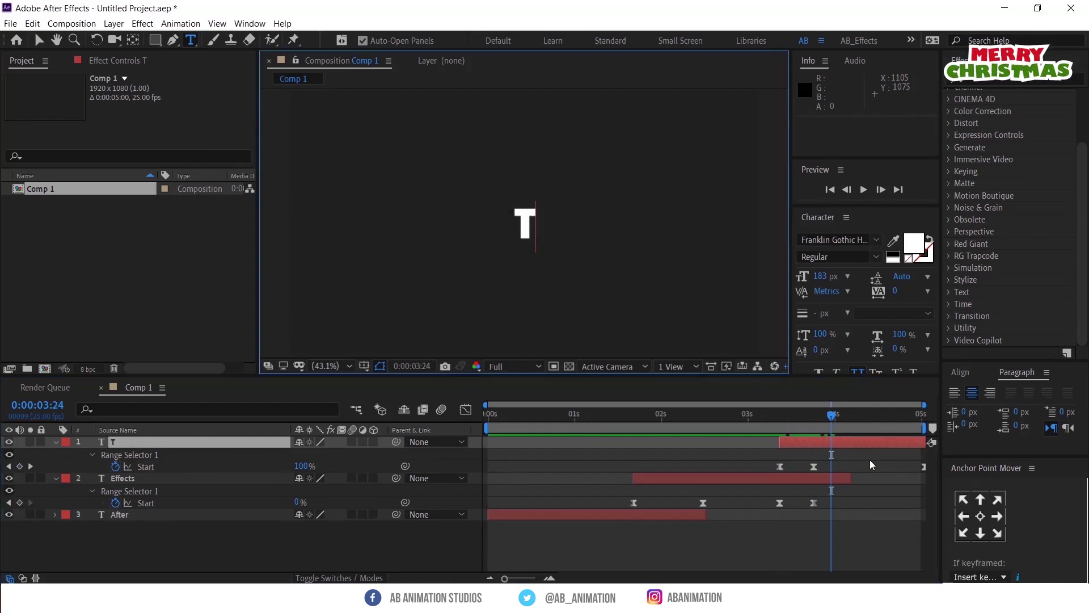
pyautogui.write('utorial')
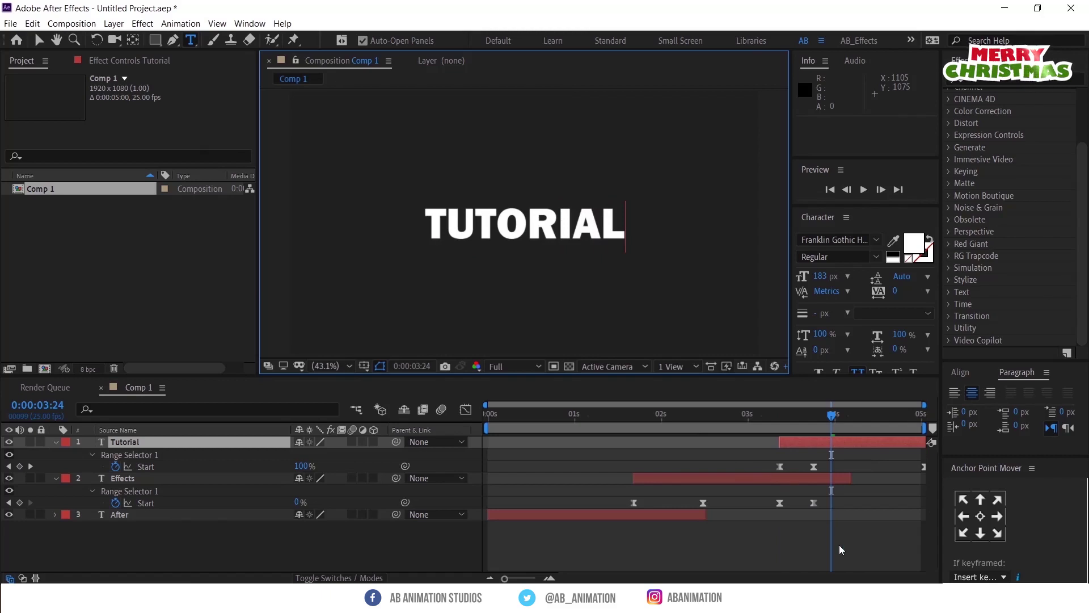
# - Collapse the properties of all text layers and preview the three-word sequence
pyautogui.click(857, 536)
pyautogui.press('u')
pyautogui.press('space')
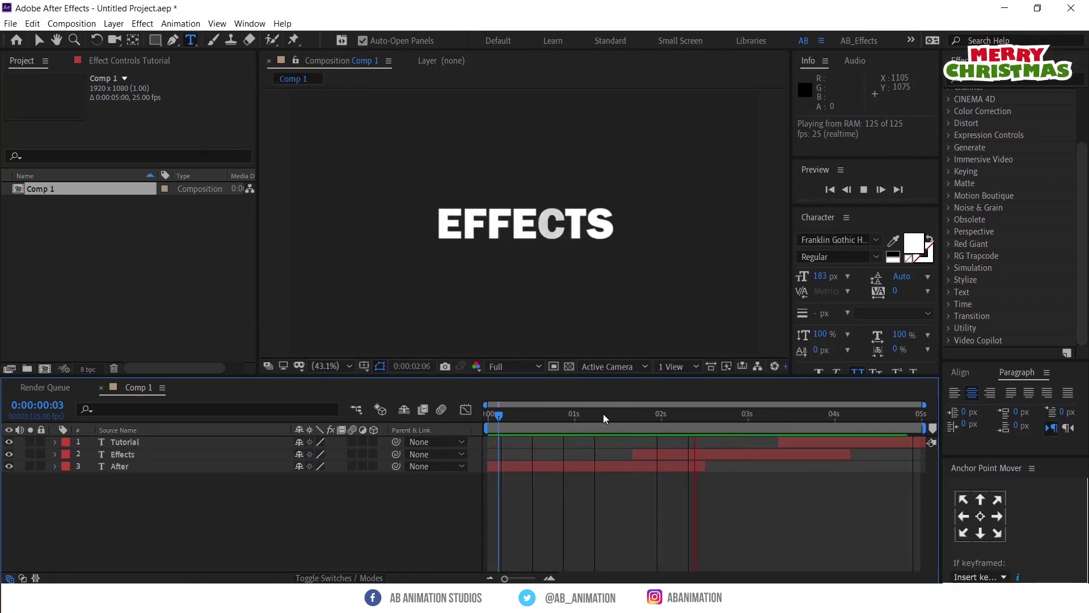
pyautogui.press('space')
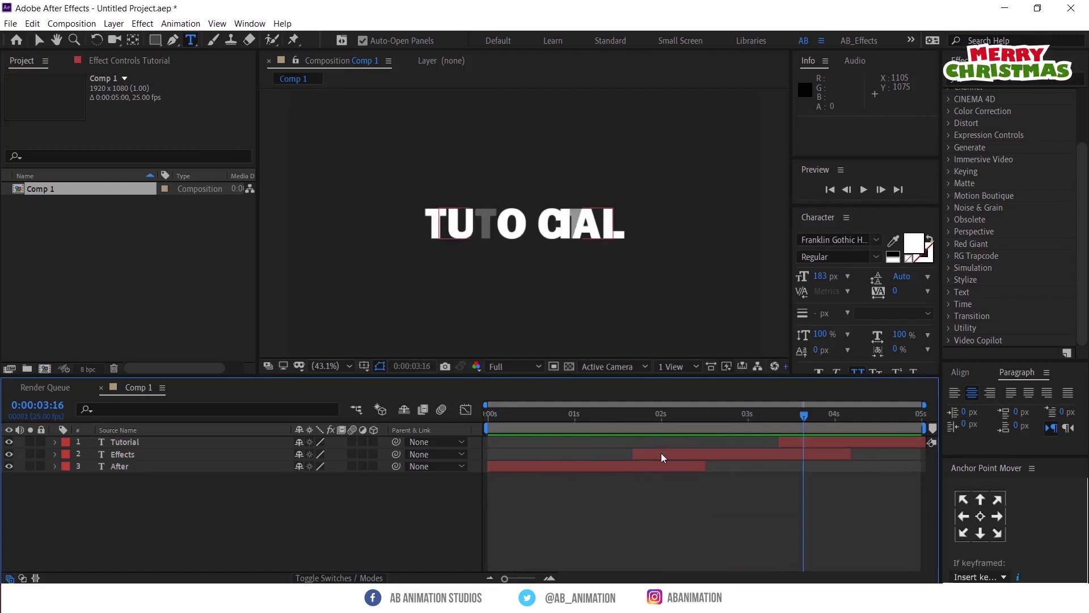
# - Reveal the Tracking Amount property in Animator 2 of the Effects layer
pyautogui.click(663, 454)
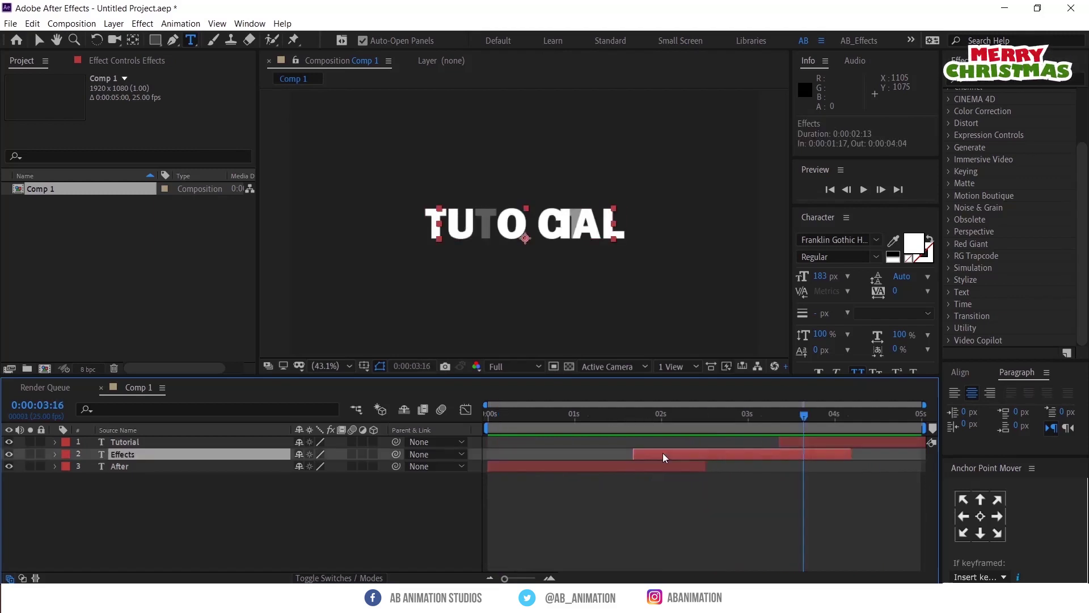
pyautogui.click(55, 454)
pyautogui.click(68, 467)
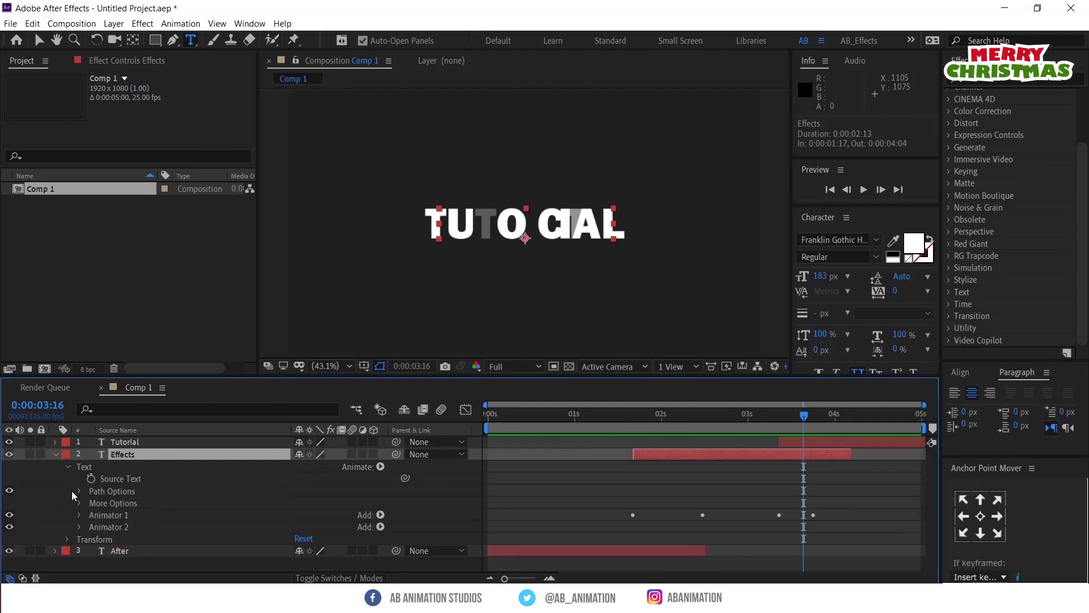
pyautogui.click(79, 527)
pyautogui.scroll(-1, 151, 526)
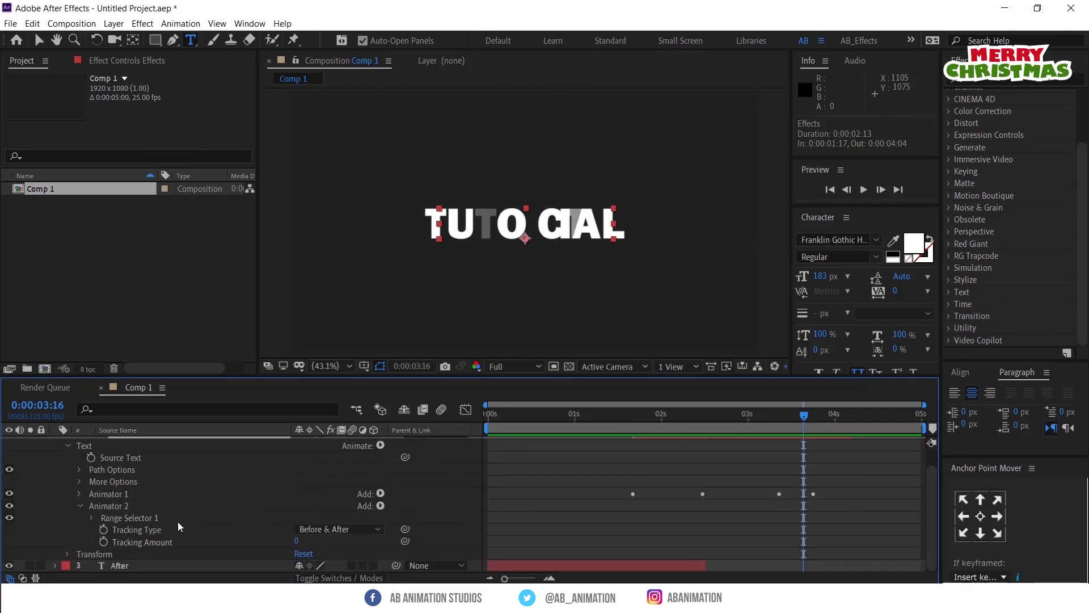
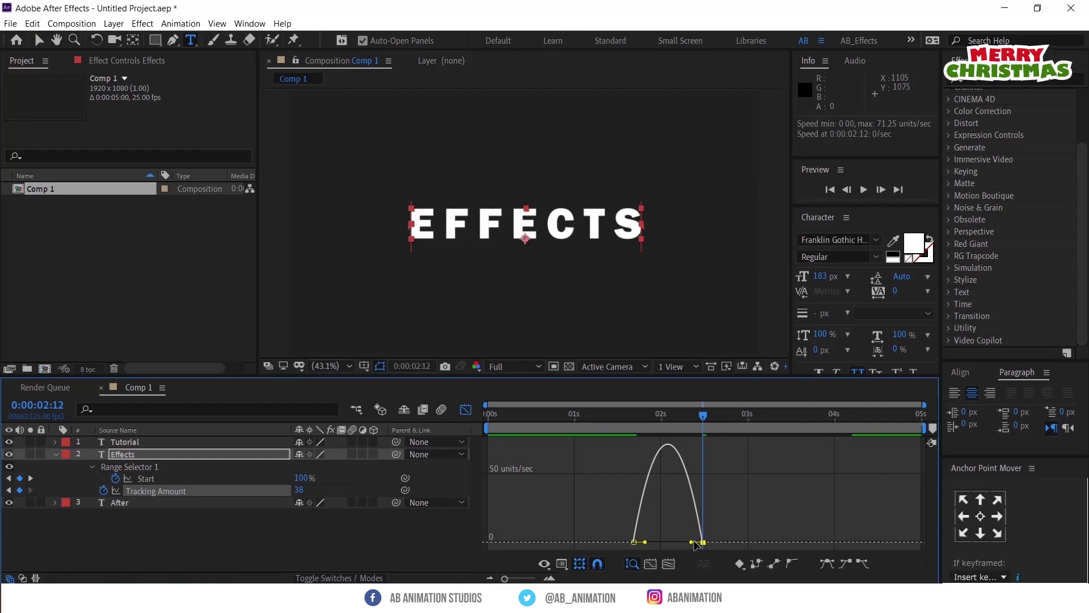
# - Close the speed graph and preview the Effects tracking, first from 0:00:01:10 and again from the beginning
pyautogui.click(466, 410)
pyautogui.click(609, 418)
pyautogui.press('space')
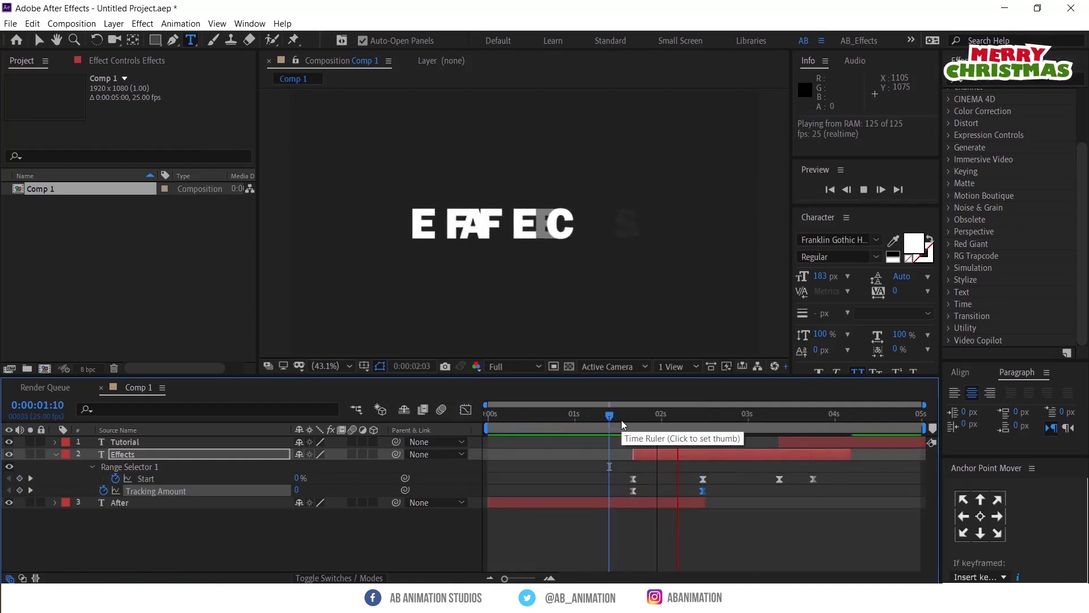
pyautogui.press('space')
pyautogui.press('Home')
pyautogui.press('space')
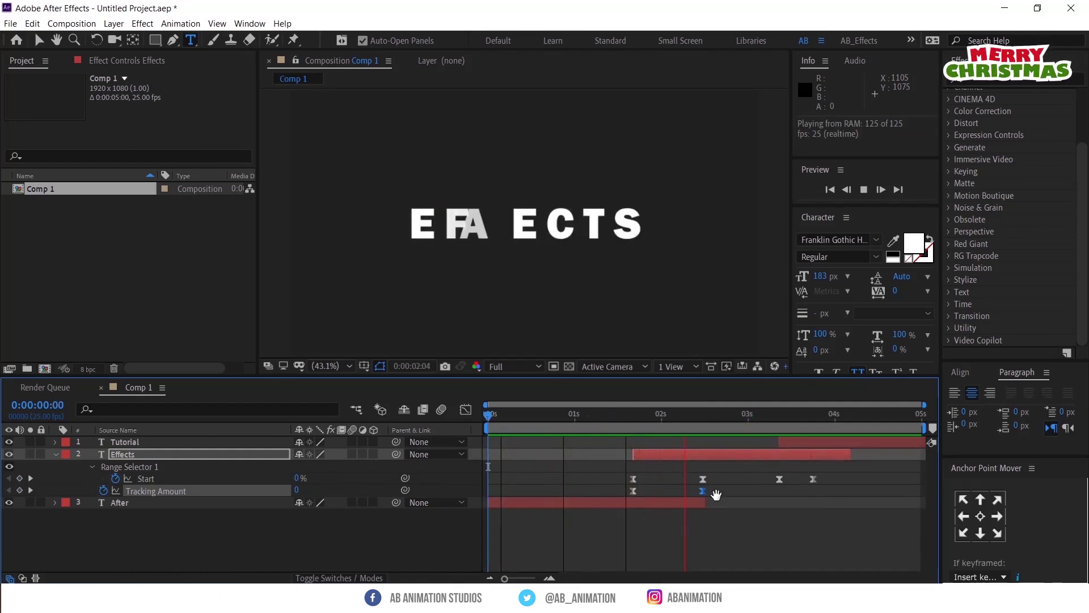
# - Shift both Tracking Amount keyframes of the Effects layer later and preview the change from 0:00:01:17
pyautogui.moveTo(716, 495); pyautogui.dragTo(665, 493)
pyautogui.click(635, 416)
pyautogui.press('space')
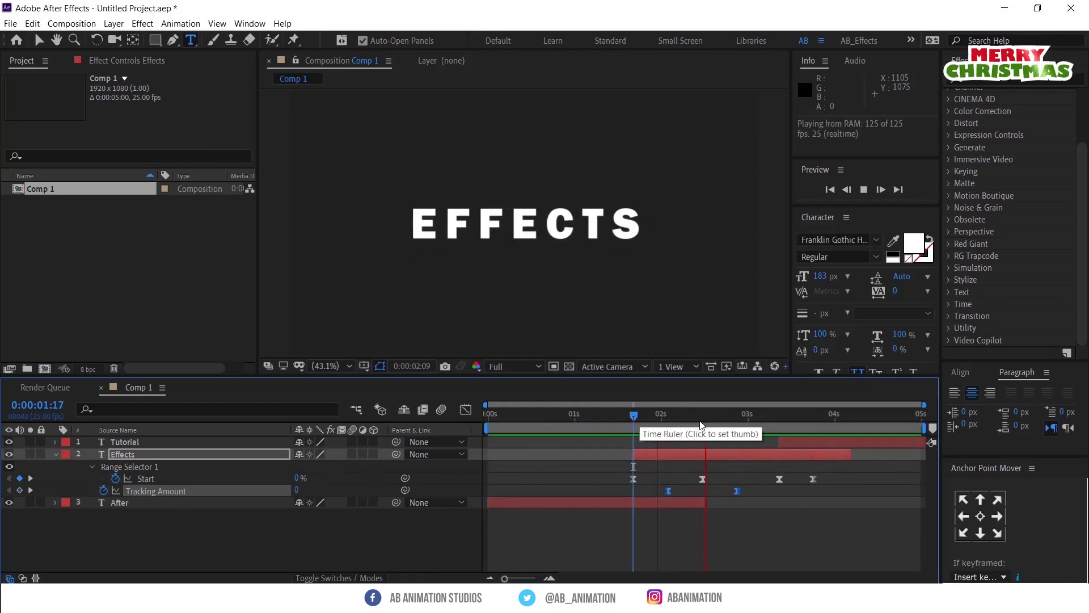
pyautogui.press('space')
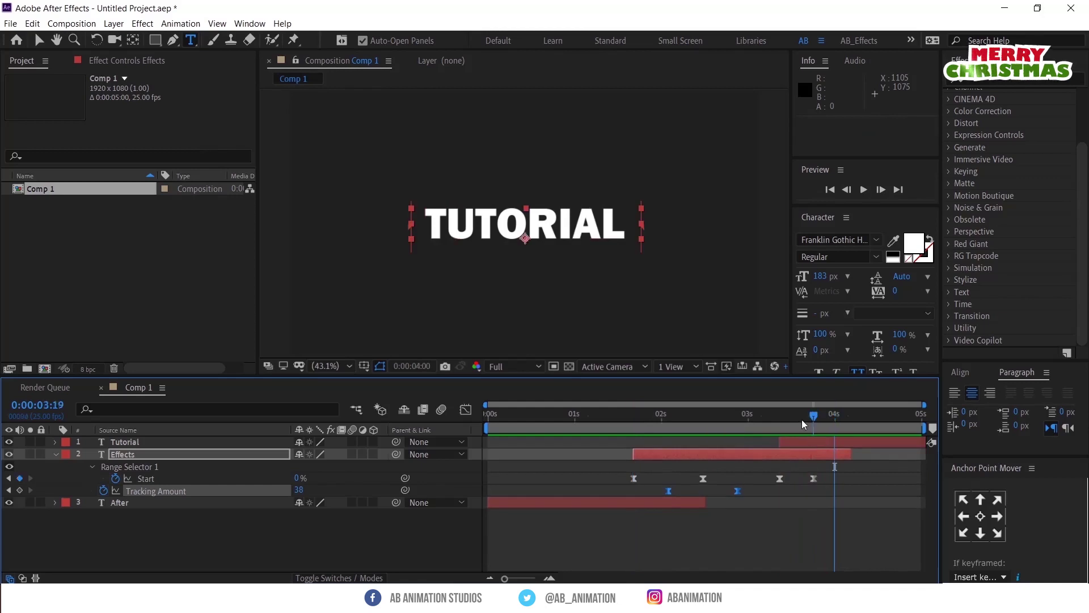
# - Start keyframing the Tracking Amount in the Tutorial layer's Animator 2 at 0:00:03:09
pyautogui.moveTo(802, 420); pyautogui.dragTo(791, 439)
pyautogui.click(792, 441)
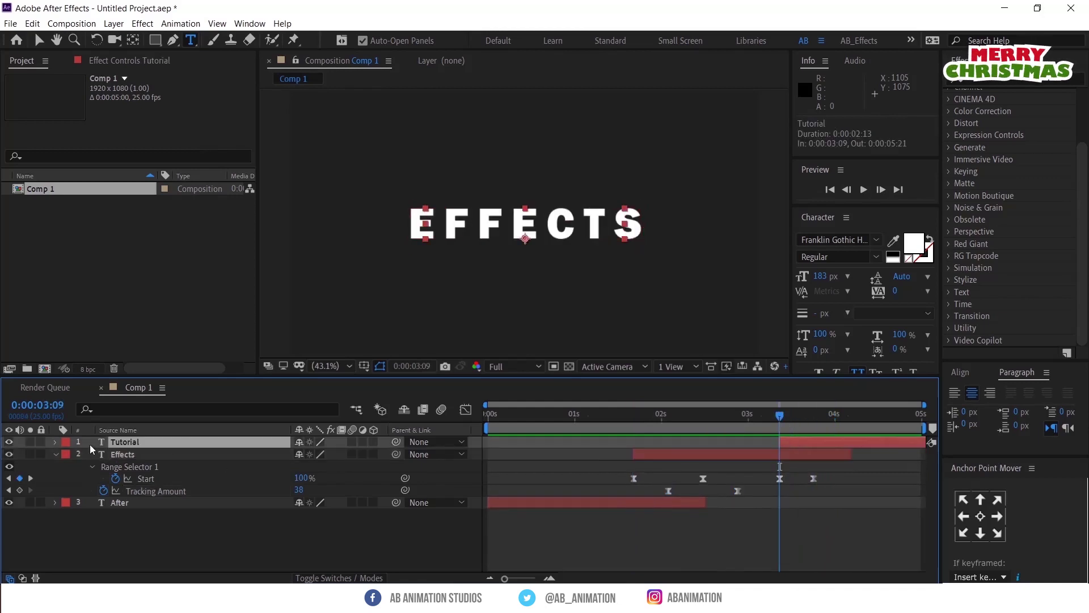
pyautogui.click(56, 441)
pyautogui.click(68, 455)
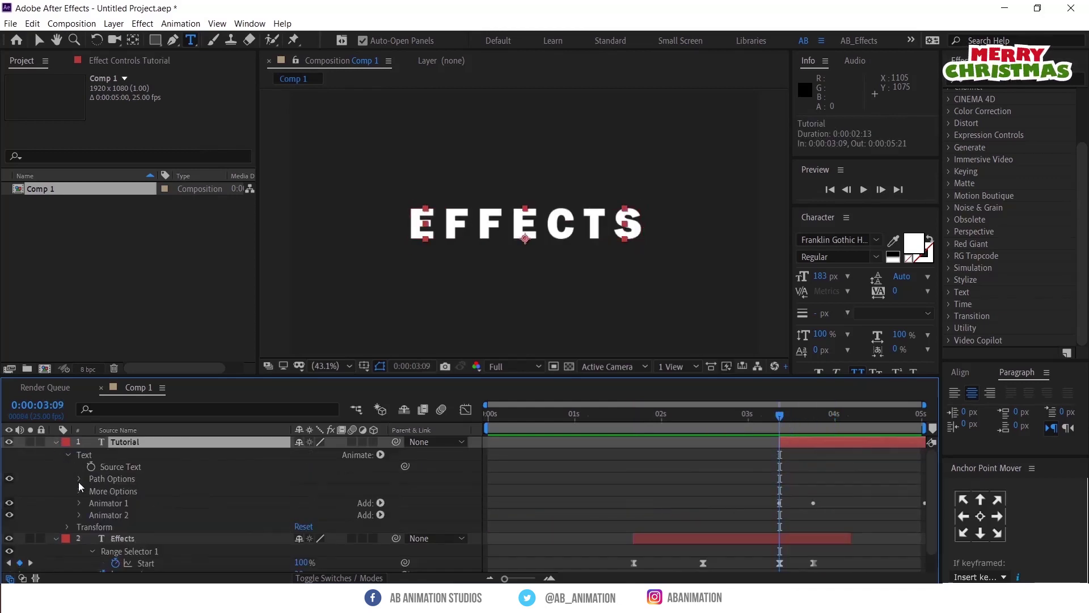
pyautogui.click(80, 514)
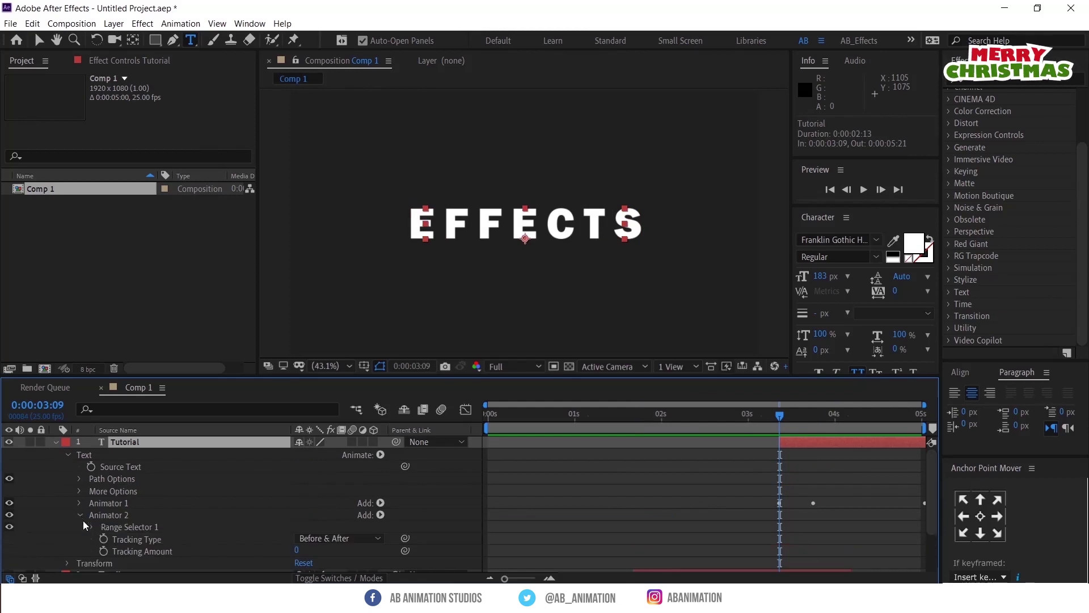
pyautogui.click(103, 550)
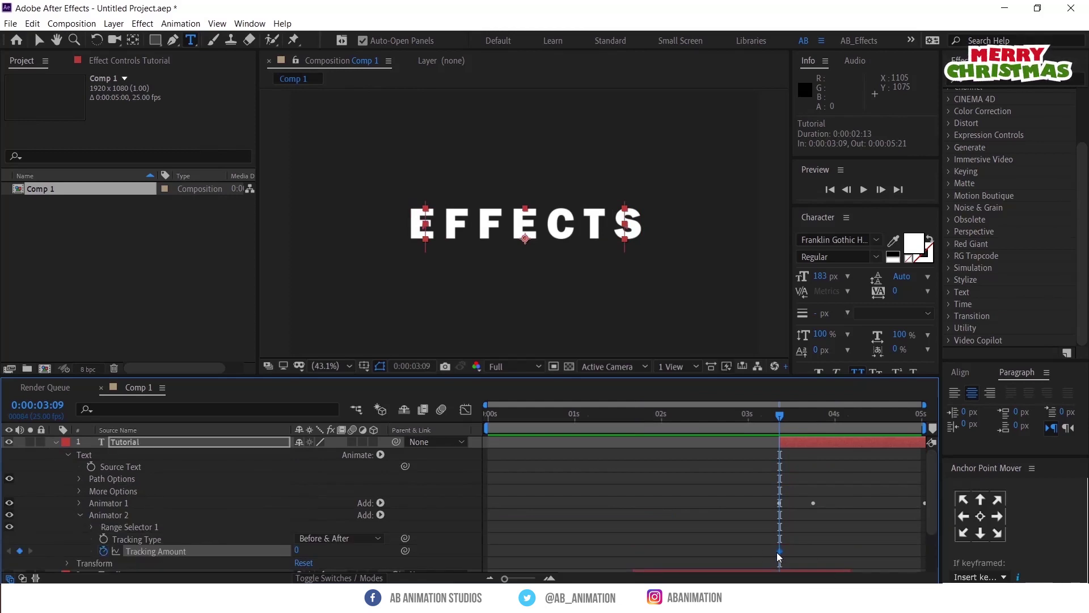
# - Place the Tutorial layer's end tracking keyframe at 0:00:03:19 and set Tracking Amount to 71 at 0:00:03:09
pyautogui.moveTo(780, 550); pyautogui.dragTo(817, 551)
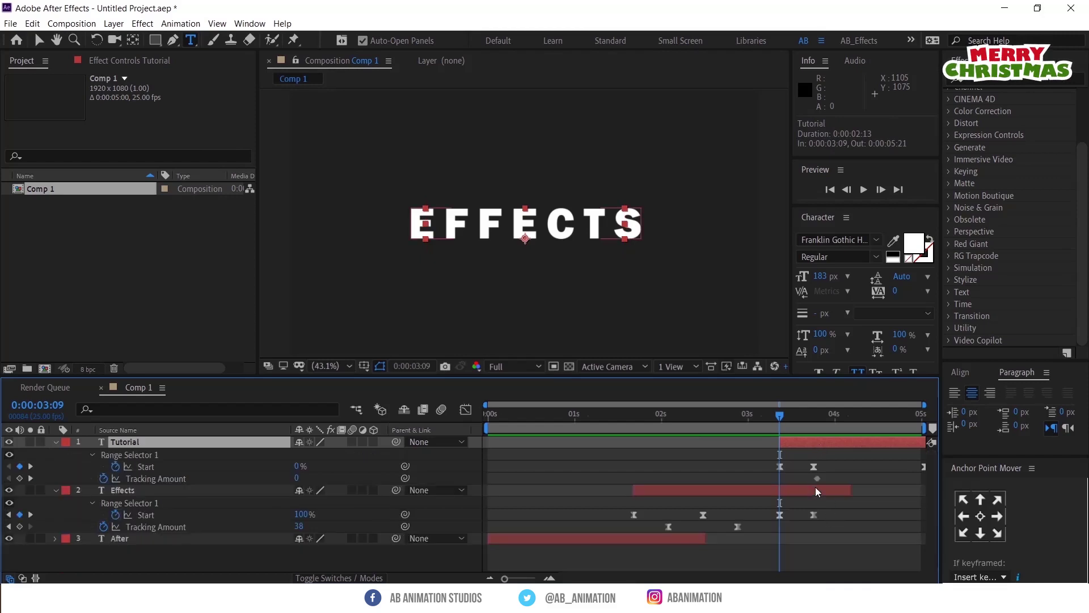
pyautogui.click(816, 478)
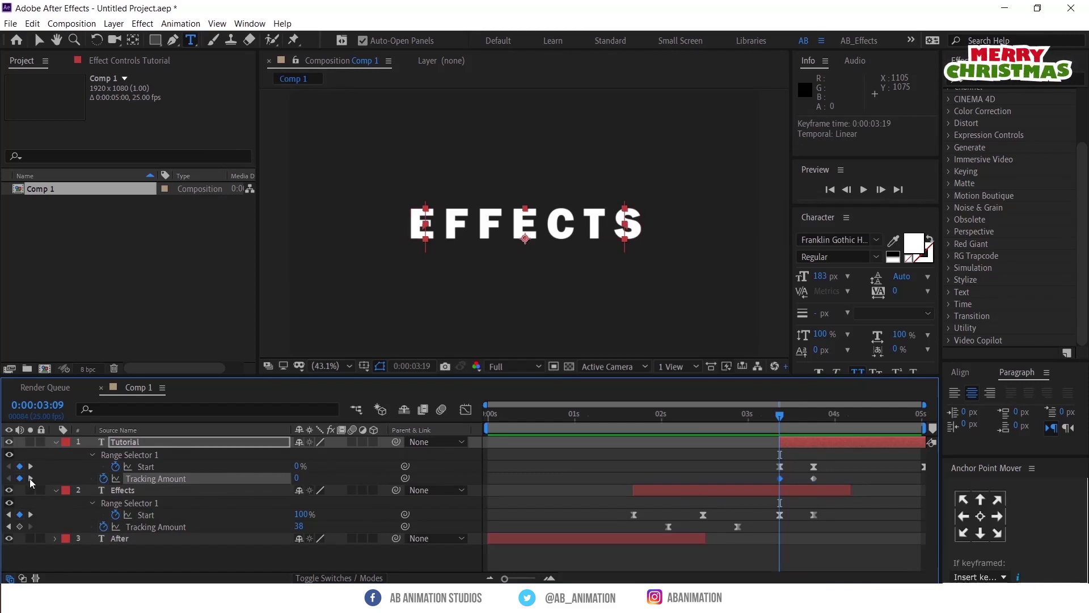
pyautogui.click(31, 479)
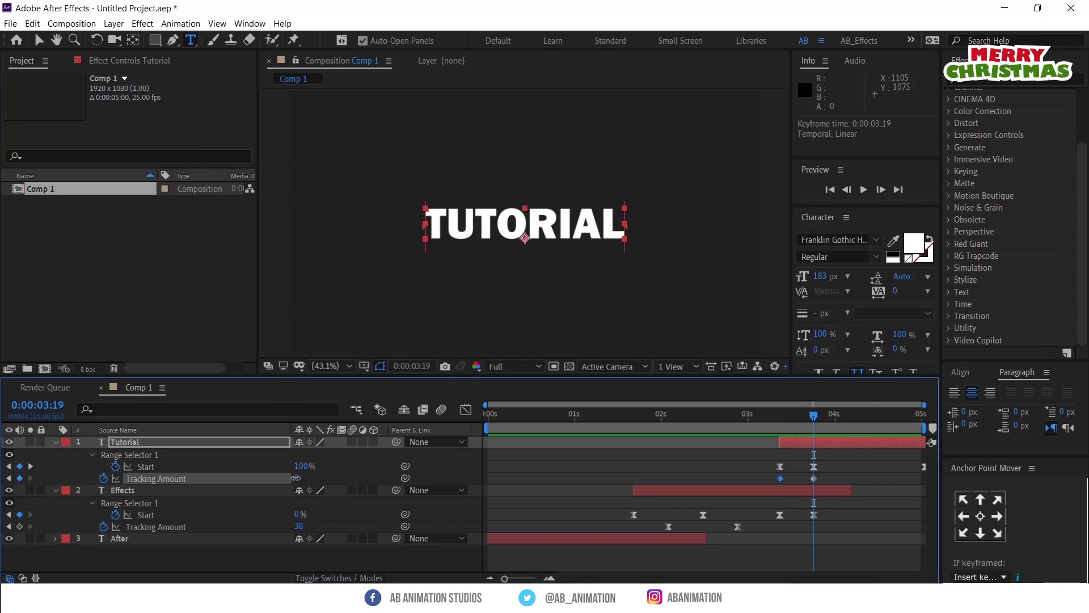
pyautogui.press('F2')
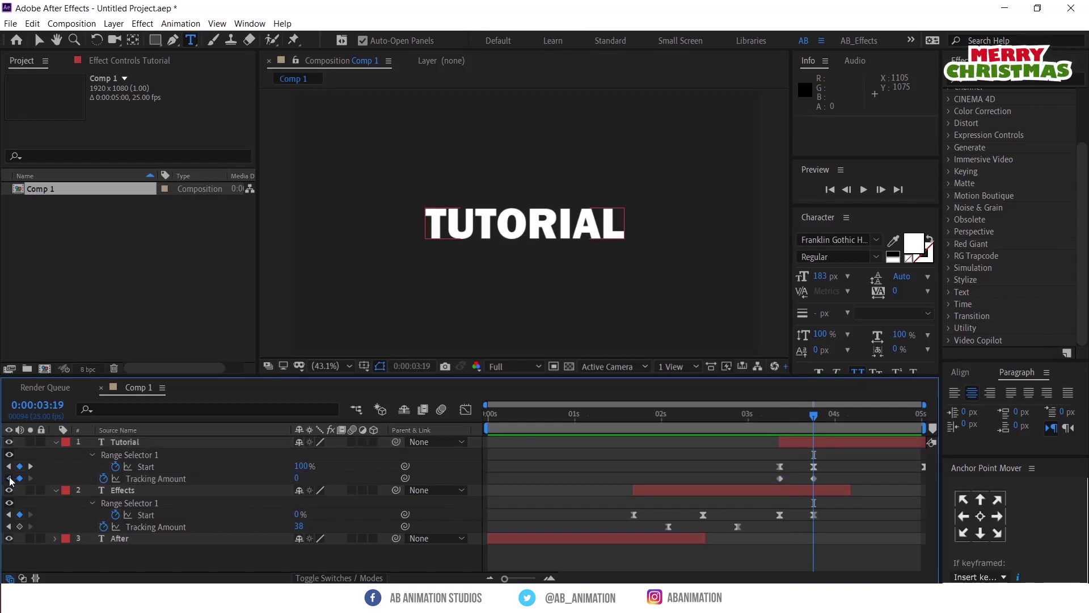
pyautogui.click(8, 479)
pyautogui.moveTo(299, 479); pyautogui.dragTo(341, 480)
# - Ease both Tutorial tracking keyframes and reshape their speed curve to start fast and slow down into the last keyframe
pyautogui.moveTo(832, 478); pyautogui.dragTo(745, 492)
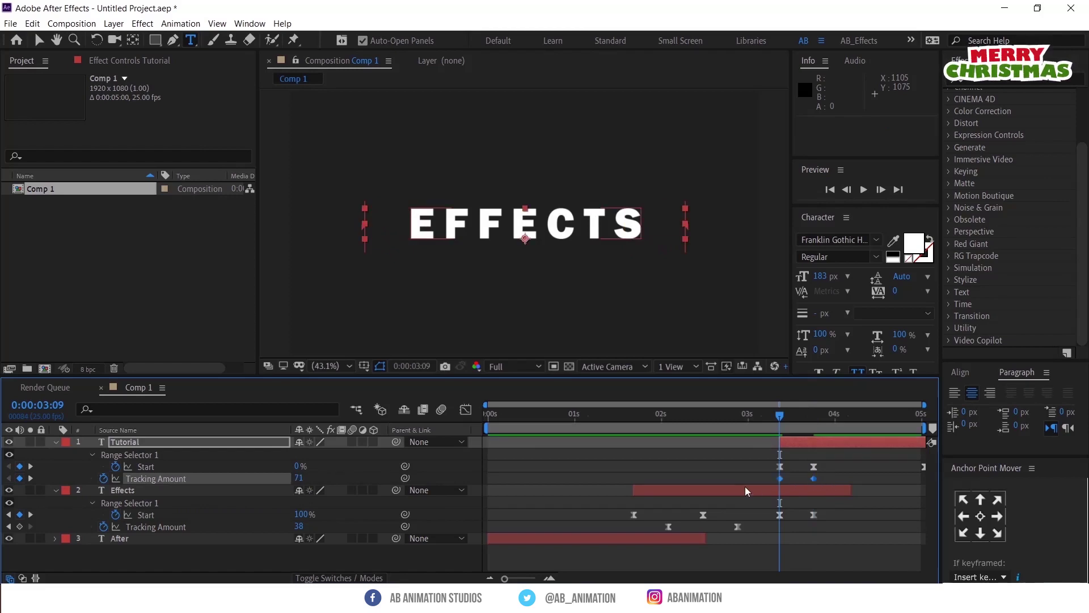
pyautogui.click(465, 410)
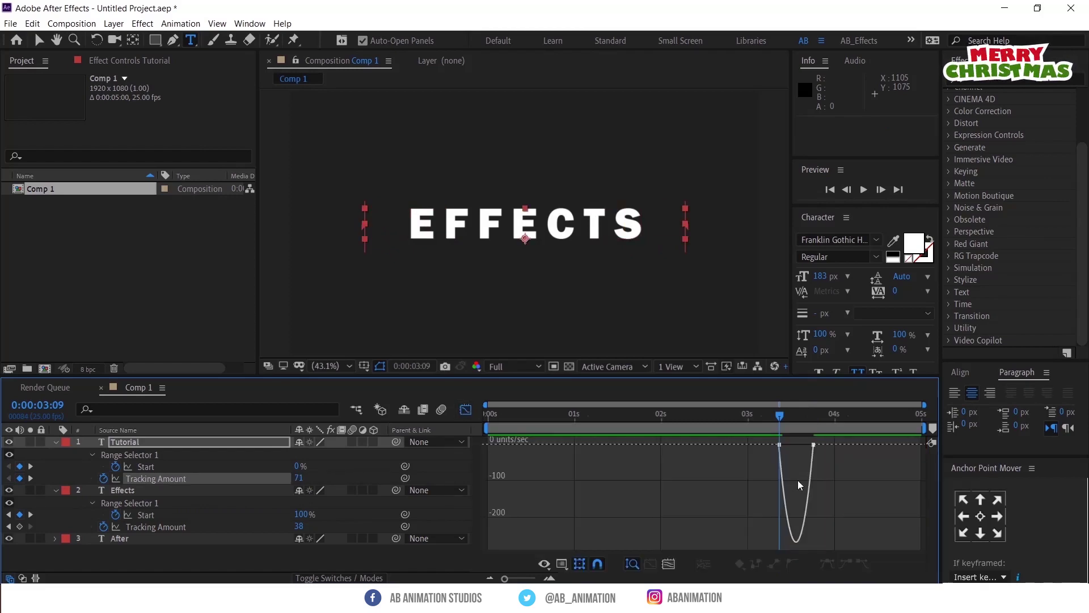
pyautogui.click(815, 446)
pyautogui.moveTo(807, 448); pyautogui.dragTo(788, 444)
pyautogui.click(465, 410)
# - Preview the animation from the beginning through the Tutorial text's tracking
pyautogui.moveTo(534, 418); pyautogui.dragTo(473, 428)
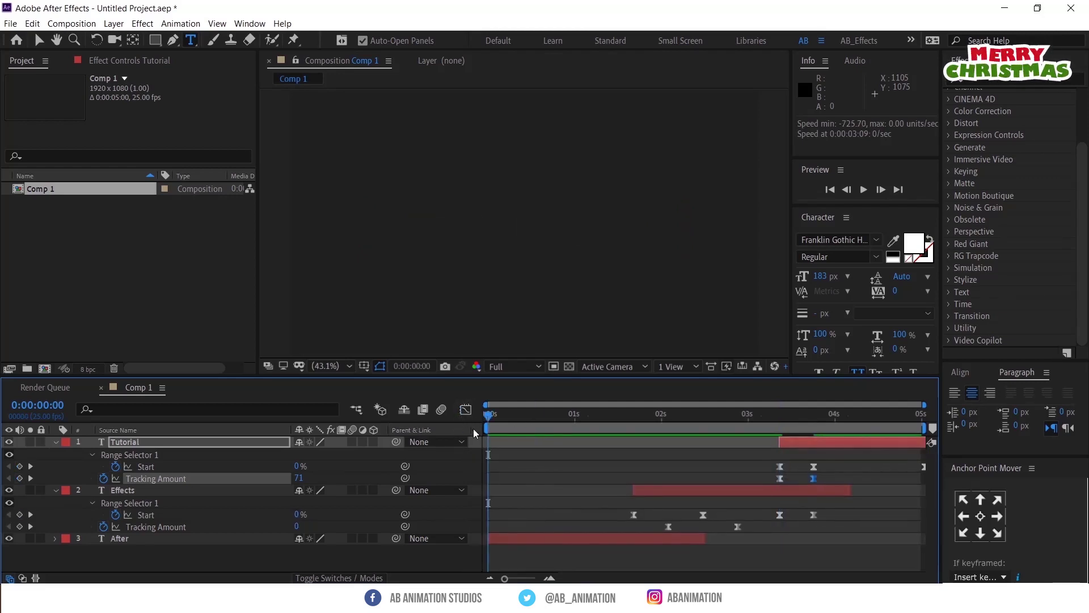
pyautogui.press('space')
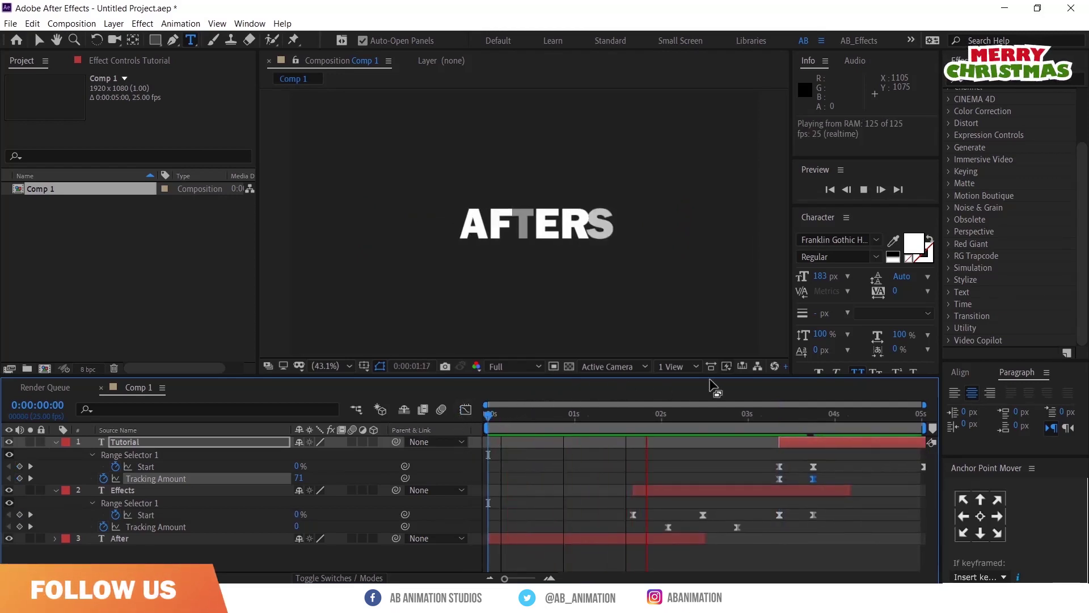
pyautogui.press('space')
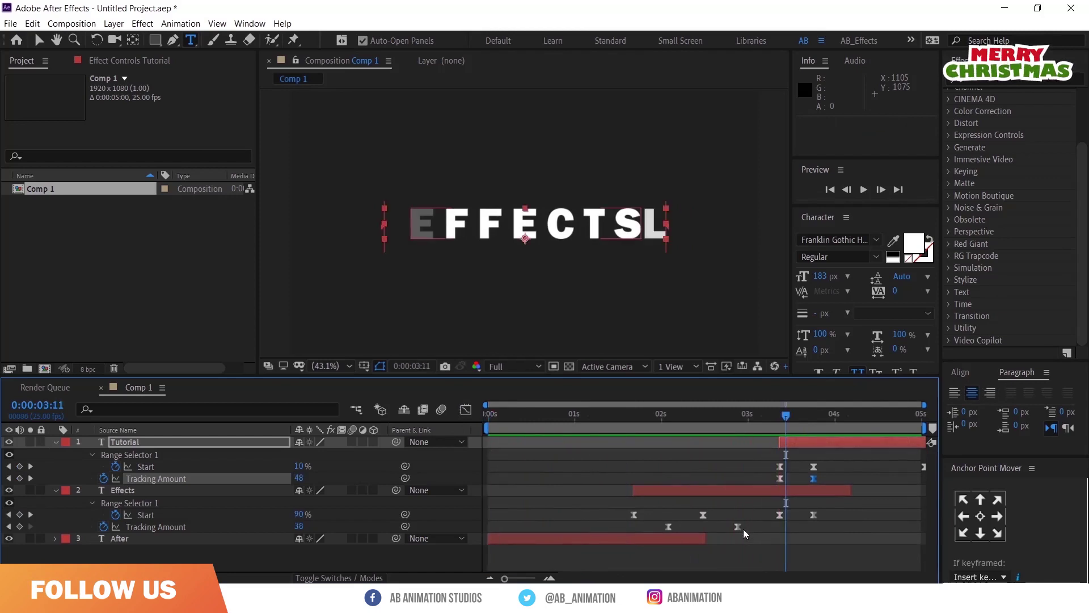
# - Move the Effects layer's Tracking Amount keyframes earlier, check the playback, and settle the first one at 0:00:01:23
pyautogui.moveTo(745, 526); pyautogui.dragTo(633, 530)
pyautogui.press('space')
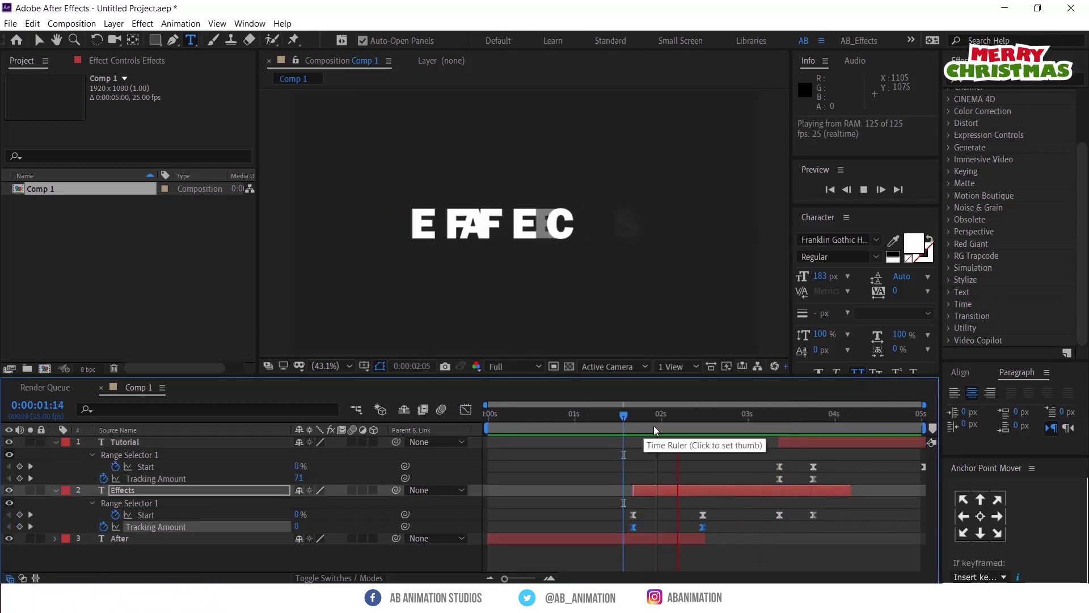
pyautogui.moveTo(635, 526); pyautogui.dragTo(652, 527)
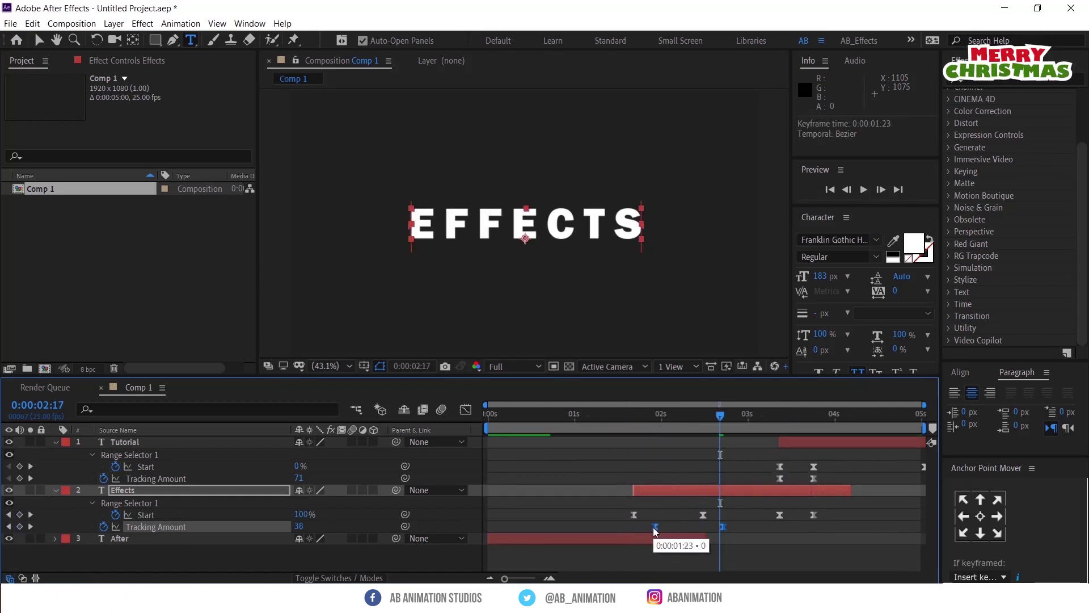
# - Reshape the Effects layer's tracking speed curve to build slowly and peak near the last keyframe, and preview it
pyautogui.click(465, 410)
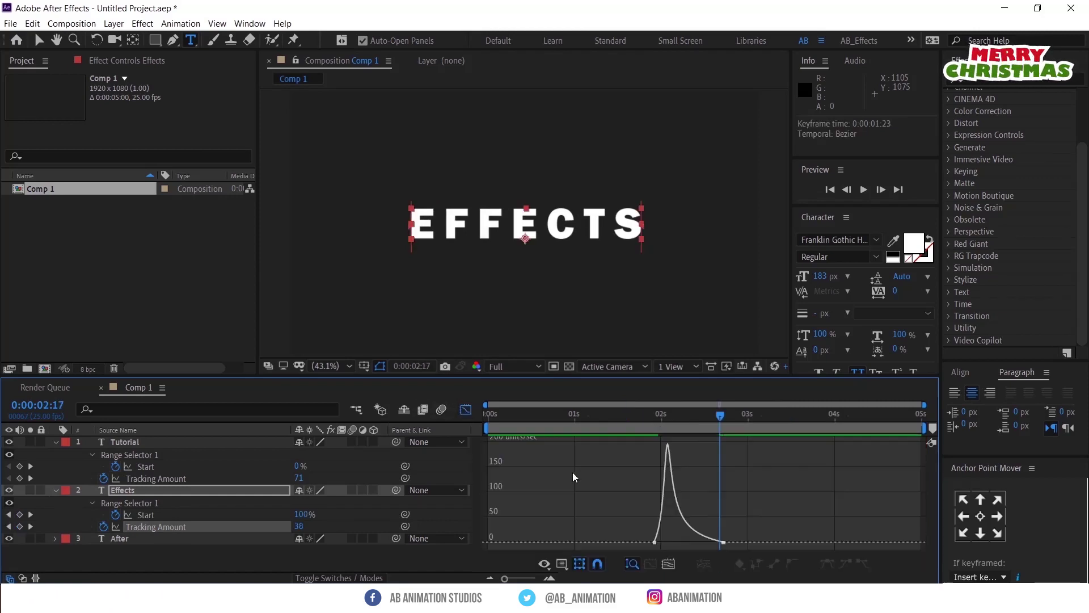
pyautogui.click(466, 411)
pyautogui.moveTo(732, 521); pyautogui.dragTo(640, 537)
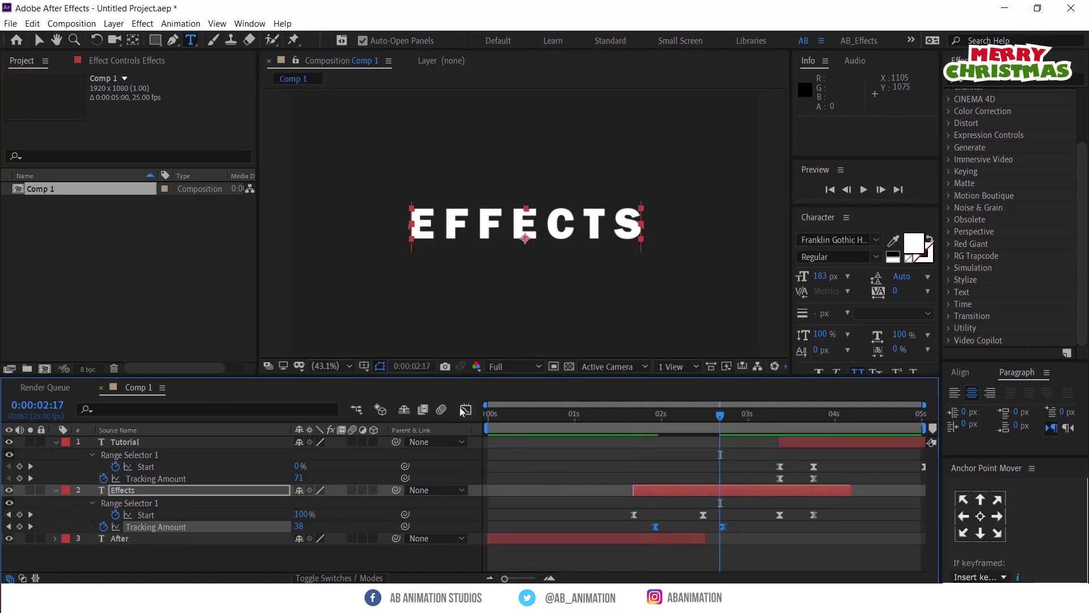
pyautogui.click(466, 410)
pyautogui.moveTo(656, 544); pyautogui.dragTo(690, 542)
pyautogui.click(652, 544)
pyautogui.press('space')
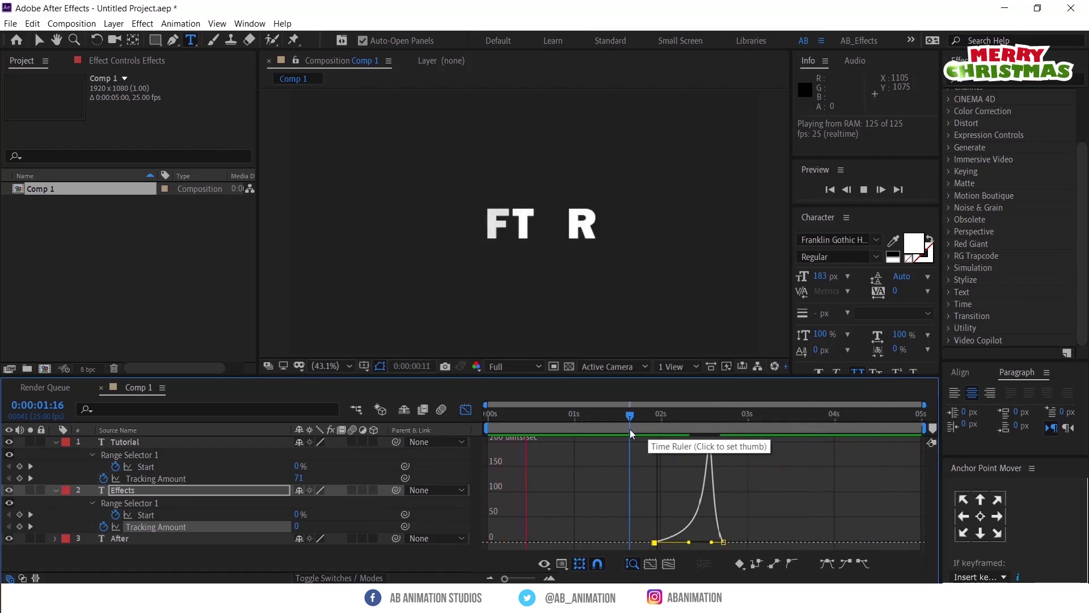
pyautogui.press('space')
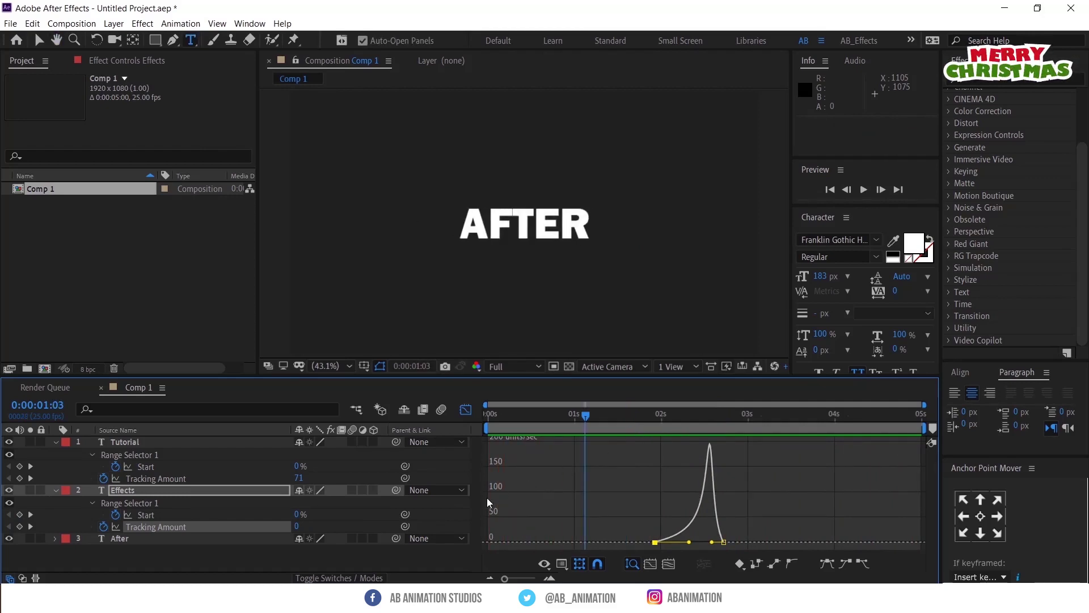
# - Close the speed graph, collapse all layer properties, and preview the finished sequence from the beginning
pyautogui.click(465, 410)
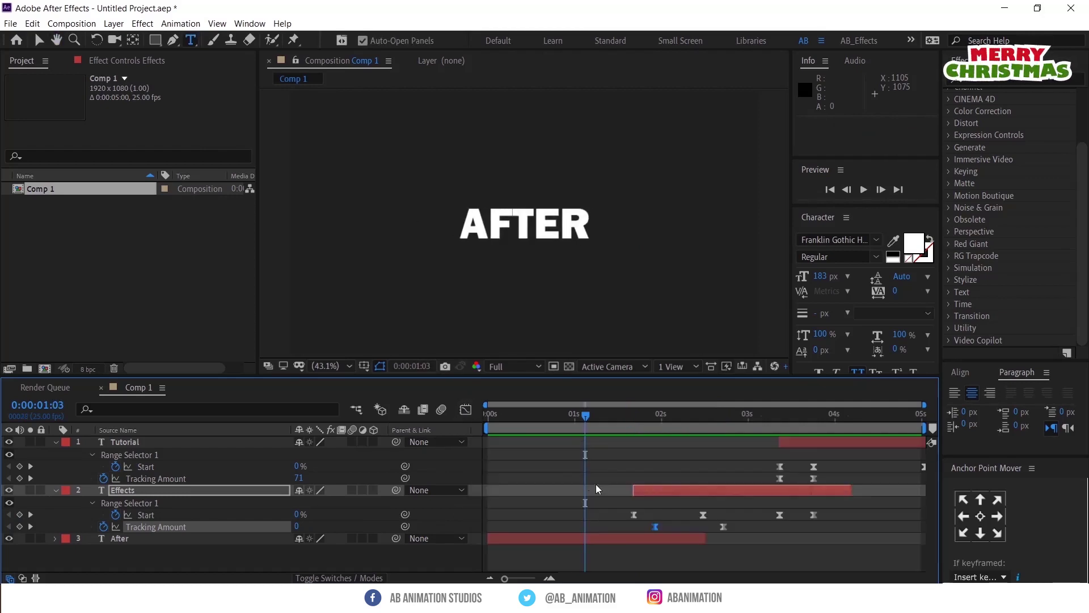
pyautogui.click(610, 456)
pyautogui.press('u')
pyautogui.press('space')
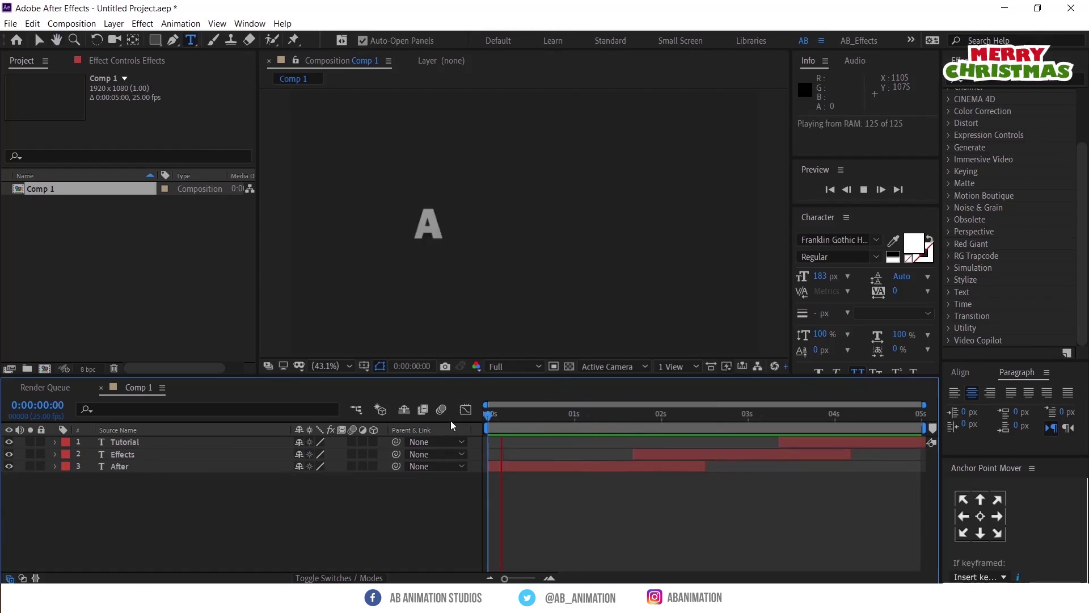